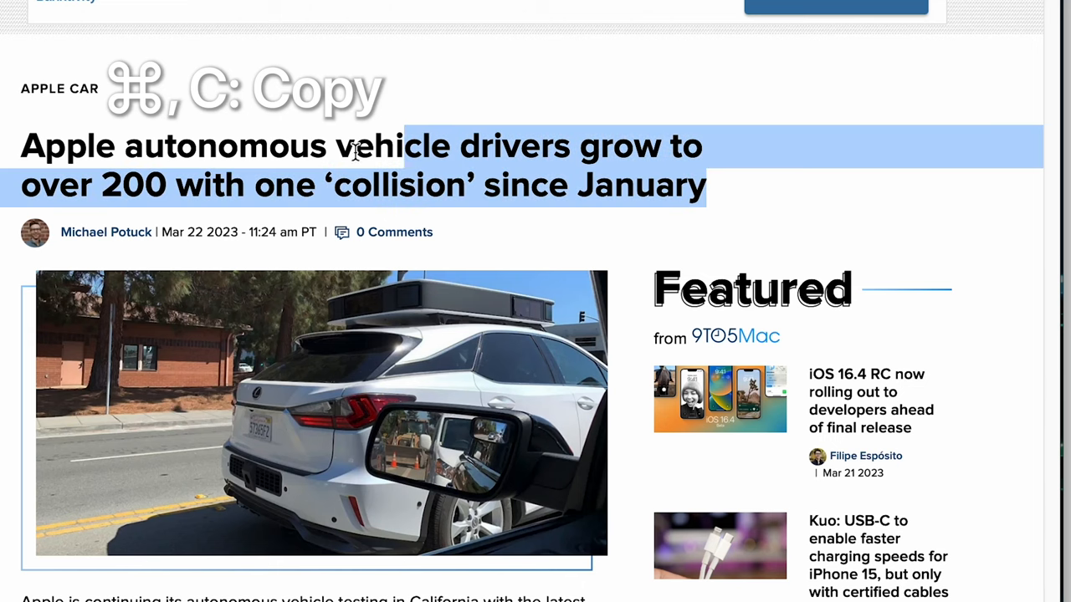
- Copy the autonomous vehicle headline into Pages, then cut its closing phrase and paste it below the body paragraph
{"action": "key", "text": "super+c"}
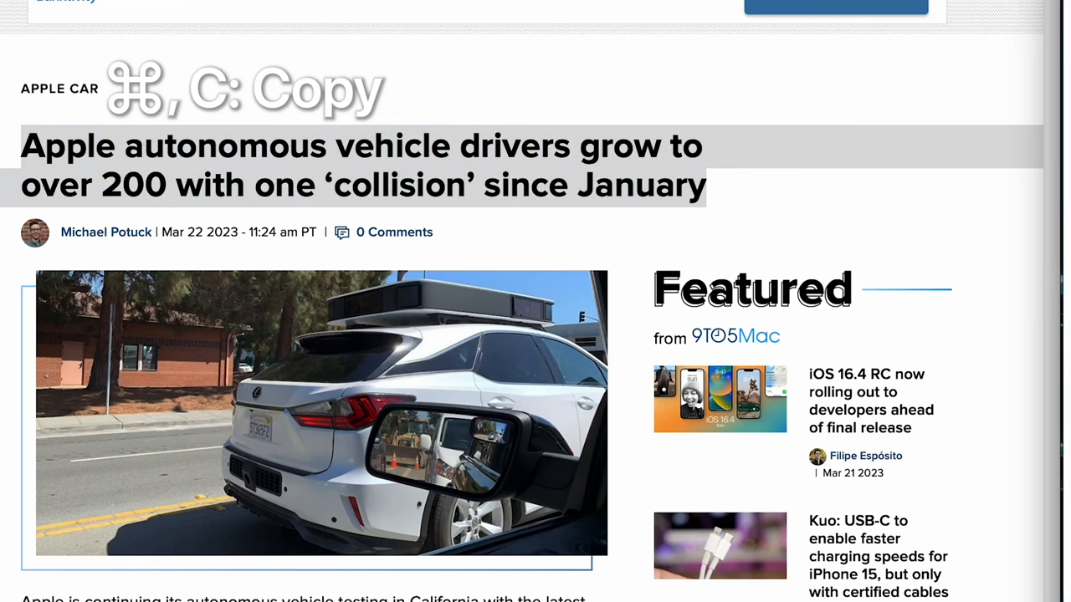
{"action": "key", "text": "super+v"}
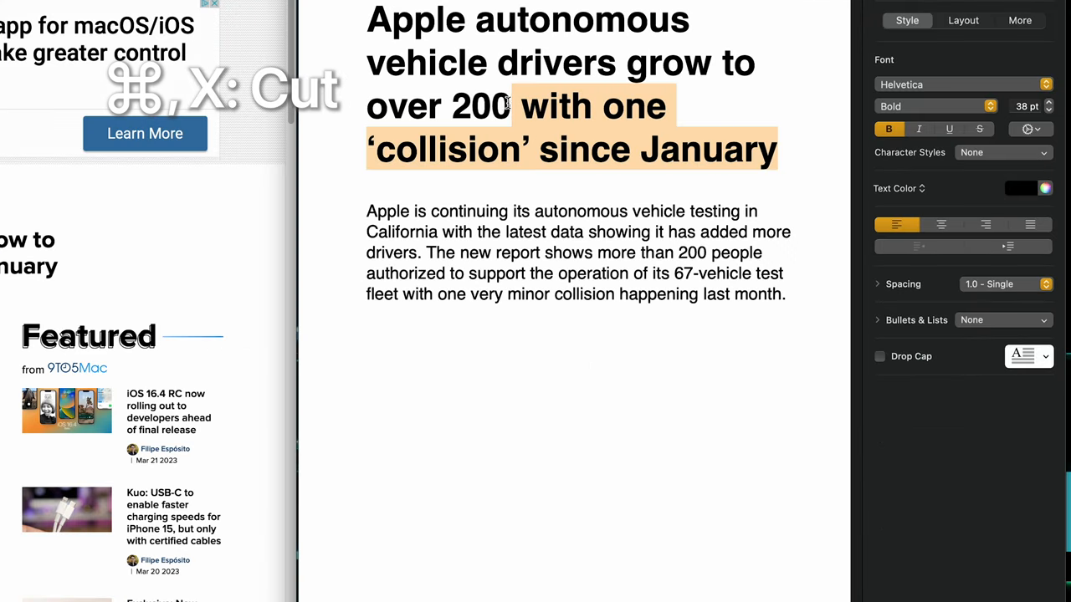
{"action": "key", "text": "super+x"}
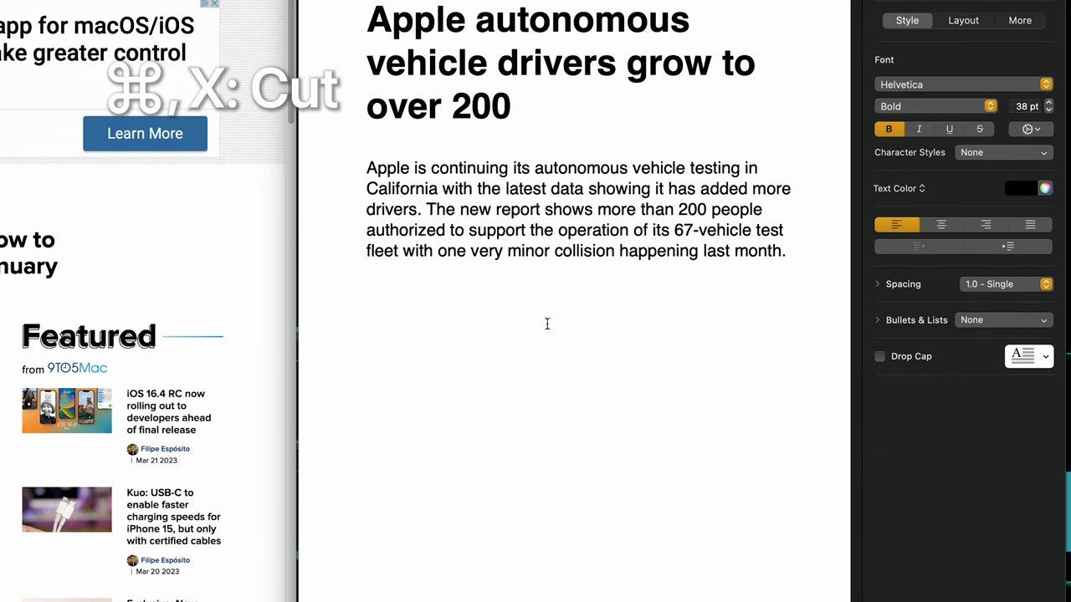
{"action": "key", "text": "super+v"}
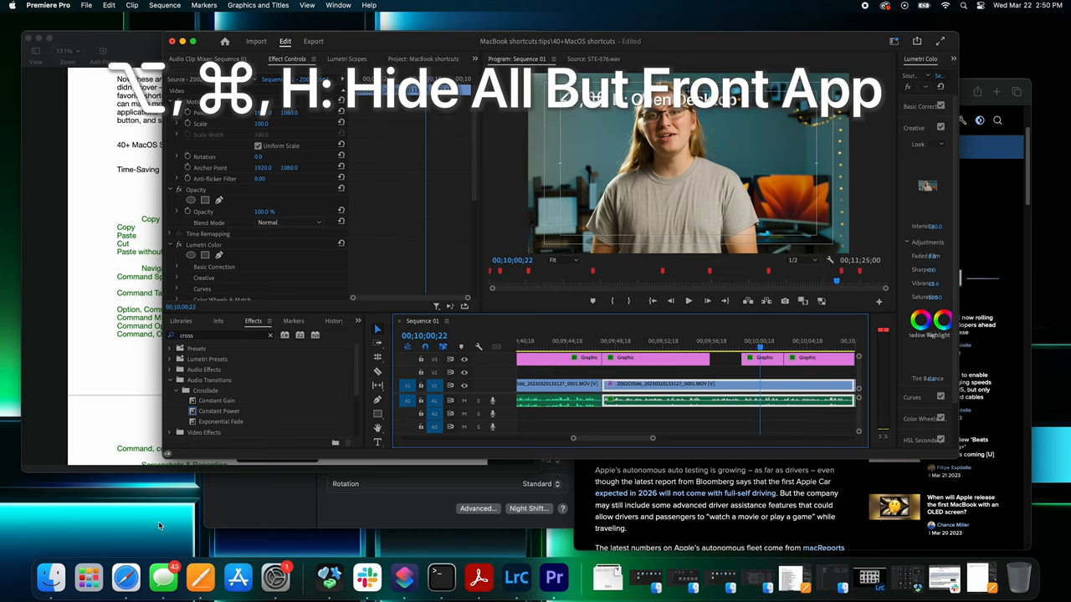
- Hide all apps except Premiere Pro, minimise the Pages window, and toggle the Dock off and on
{"action": "key", "text": "alt+super+h"}
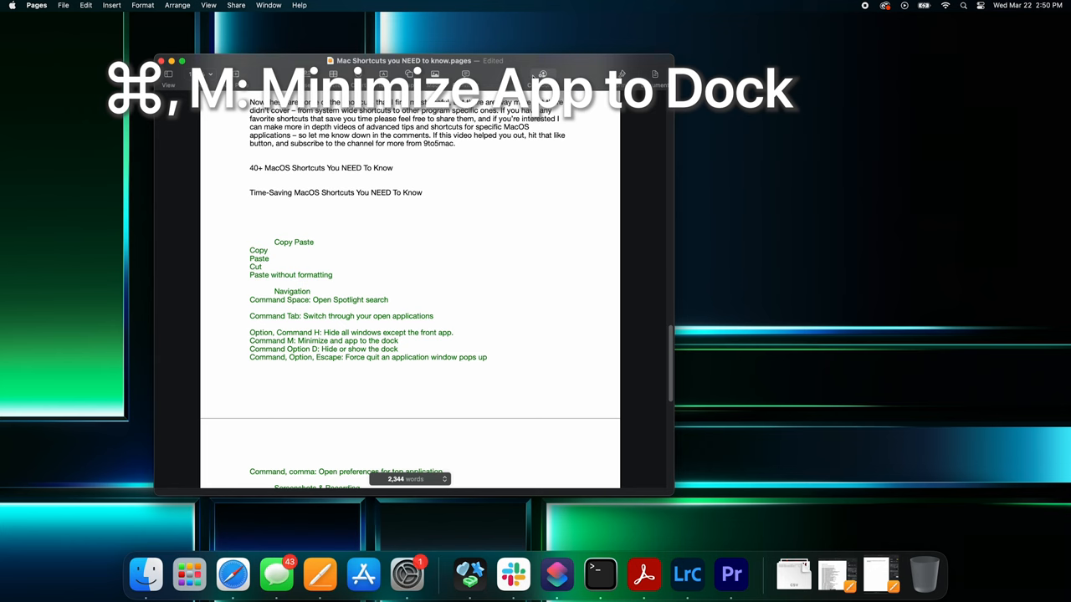
{"action": "key", "text": "super+m"}
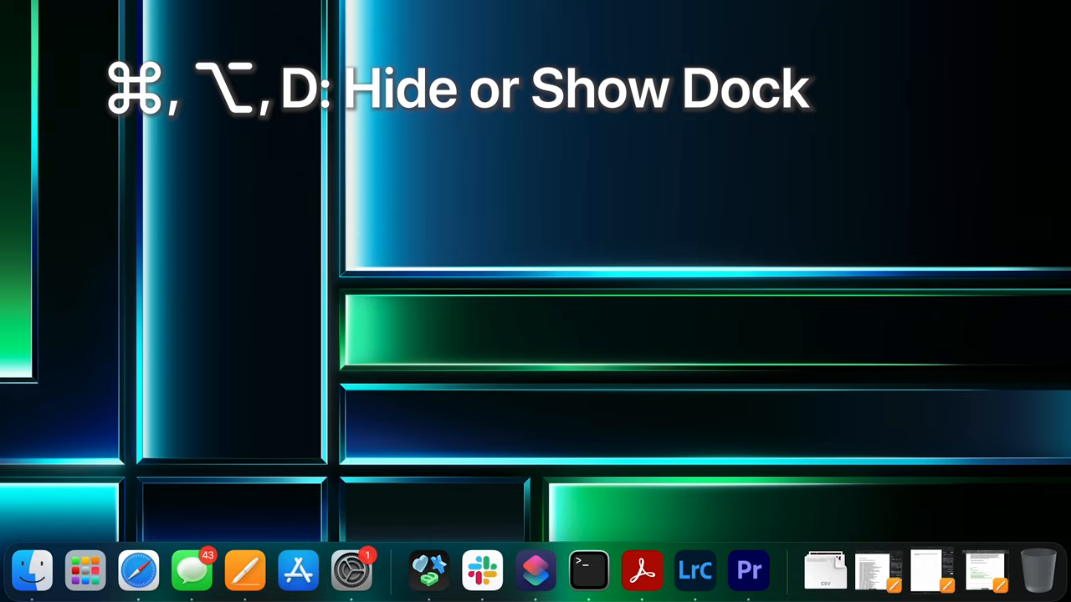
{"action": "key", "text": "super+alt+d"}
{"action": "key", "text": "super+alt+d"}
{"action": "key", "text": "super+alt+d"}
{"action": "key", "text": "super+alt+d"}
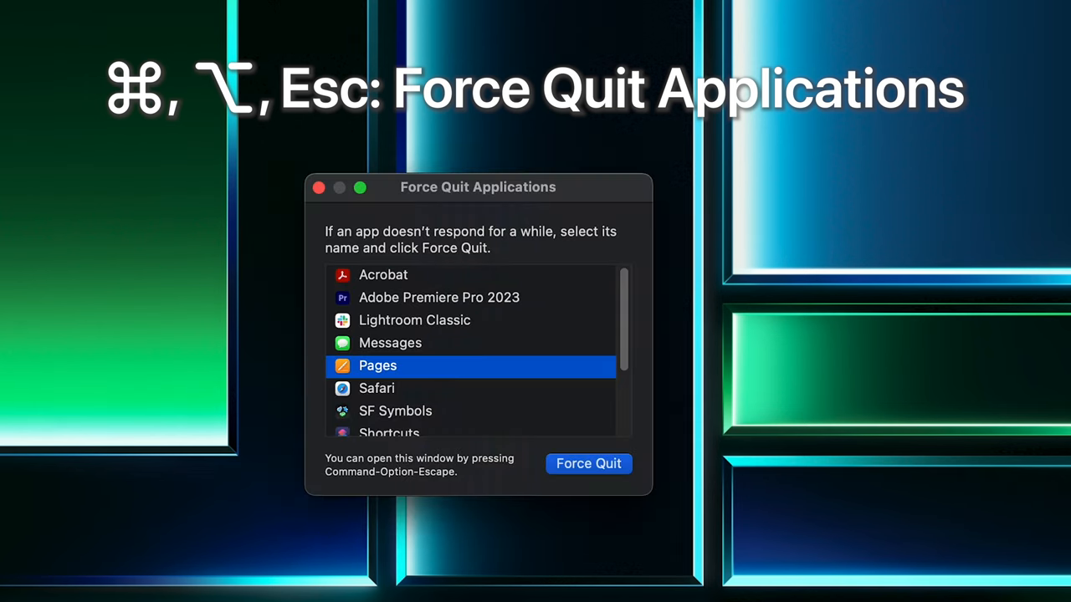
{"action": "scroll", "coordinate": [519, 351], "scroll_direction": "down", "scroll_amount": 1}
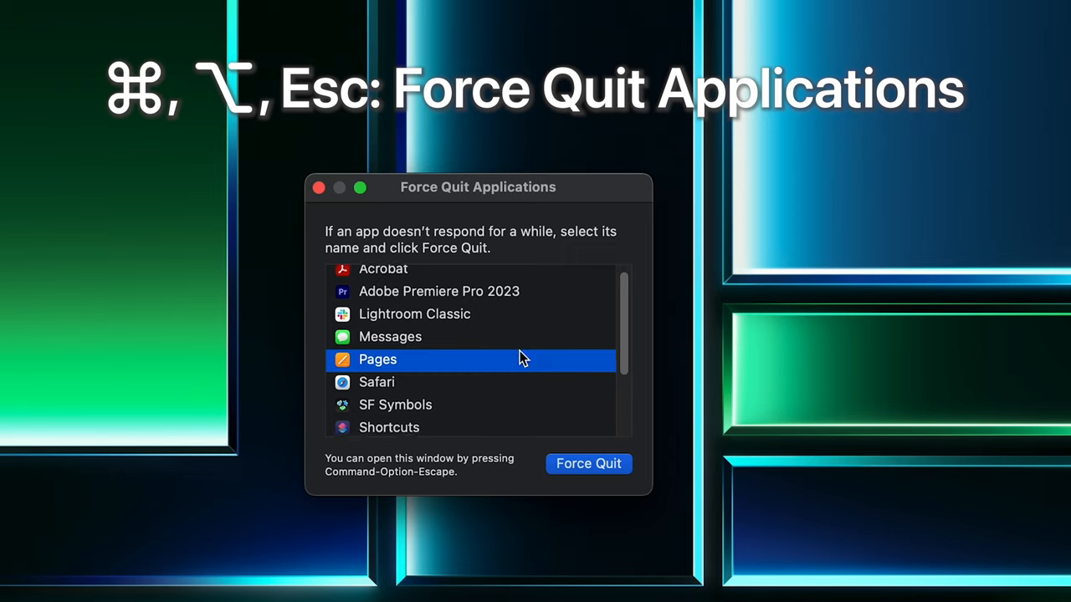
- Select Premiere Pro in Force Quit, then open Pages settings and Premiere Pro preferences
{"action": "left_click", "coordinate": [505, 290]}
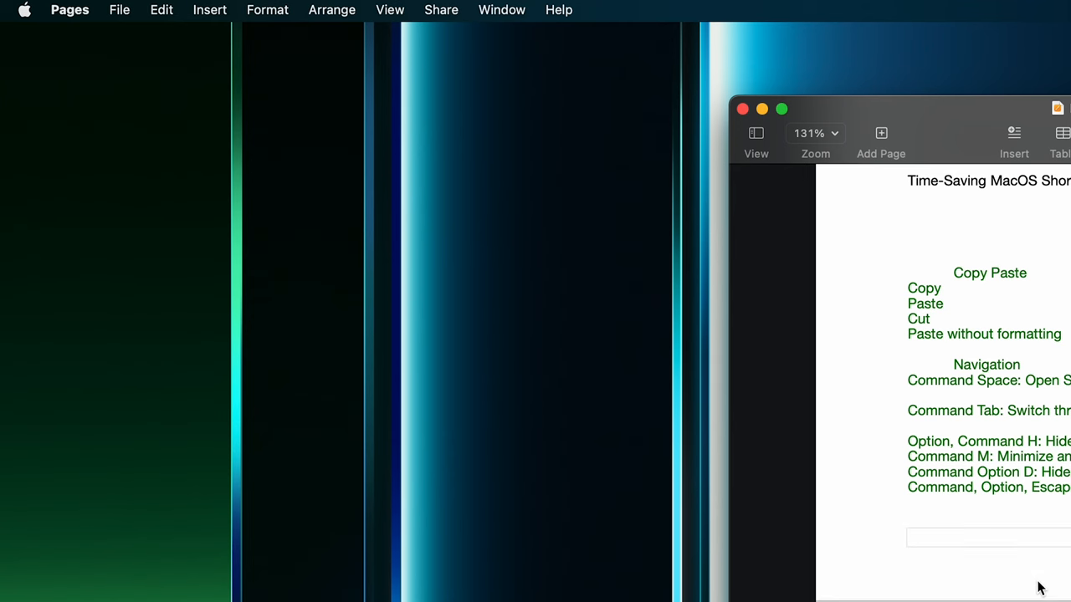
{"action": "left_click", "coordinate": [120, 10]}
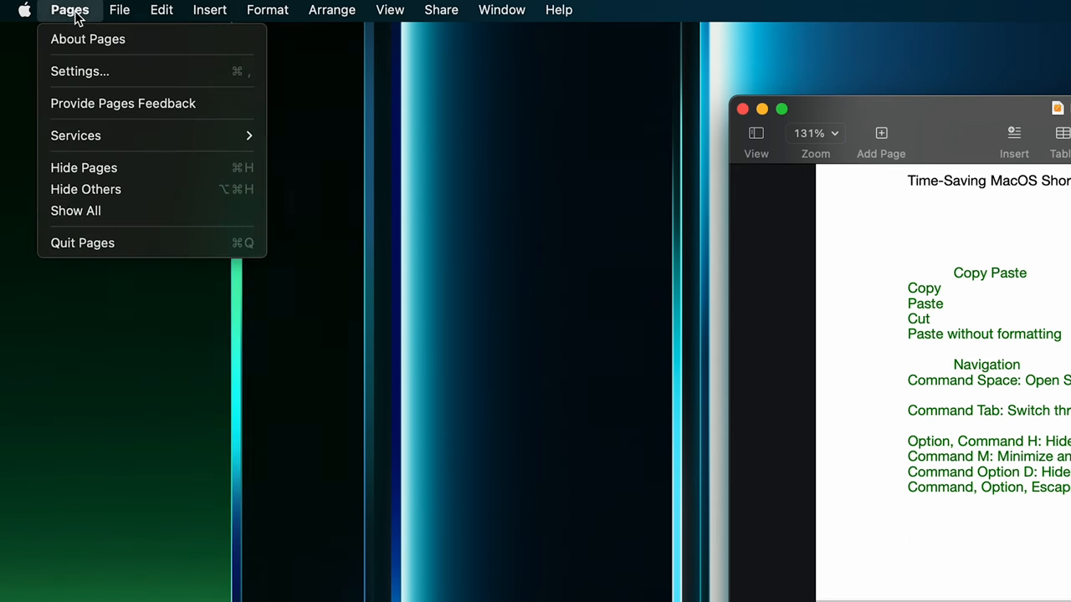
{"action": "left_click", "coordinate": [92, 72]}
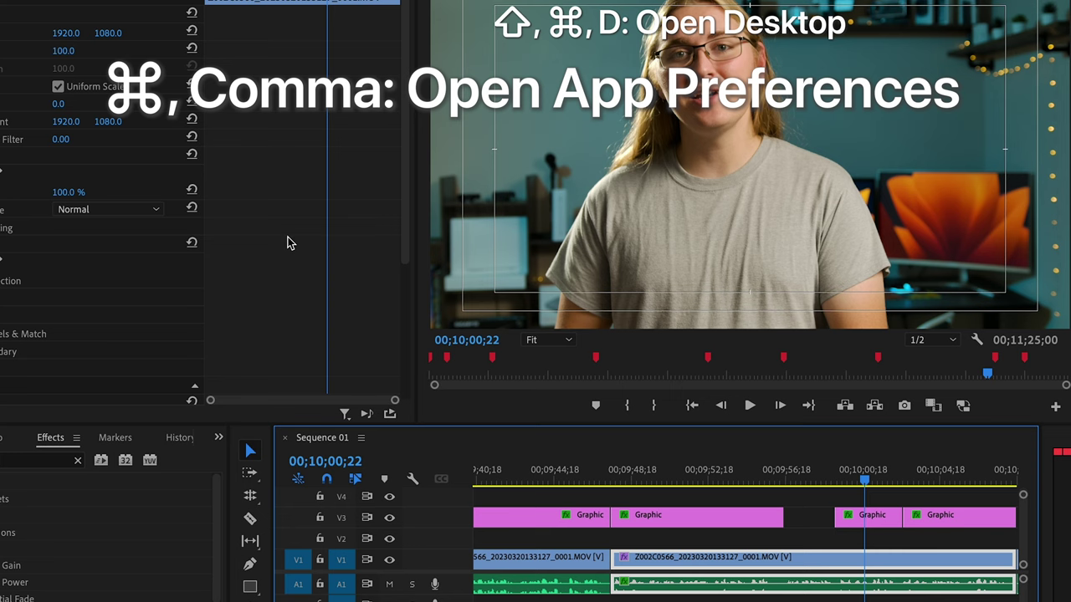
{"action": "key", "text": "super+comma"}
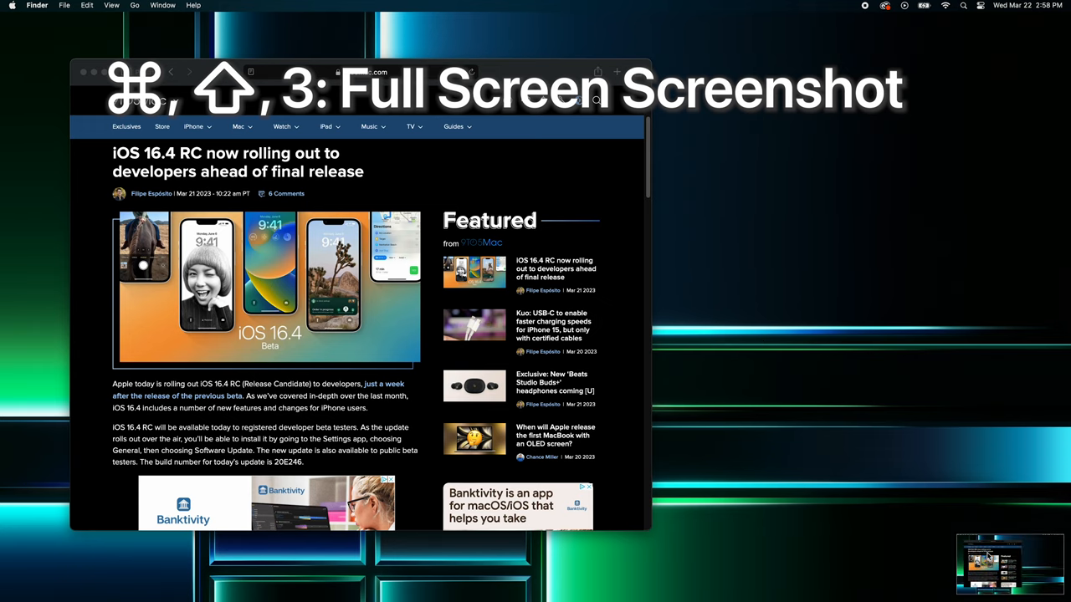
- Preview and close the full-screen screenshot, then capture just the article headline and image area
{"action": "left_click", "coordinate": [989, 557]}
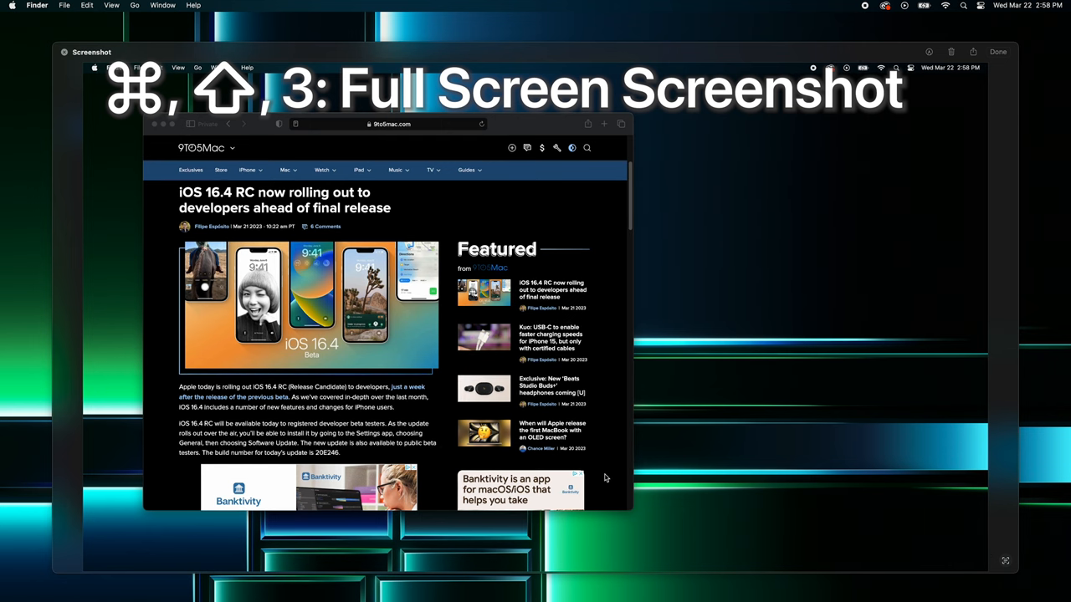
{"action": "left_click", "coordinate": [65, 53]}
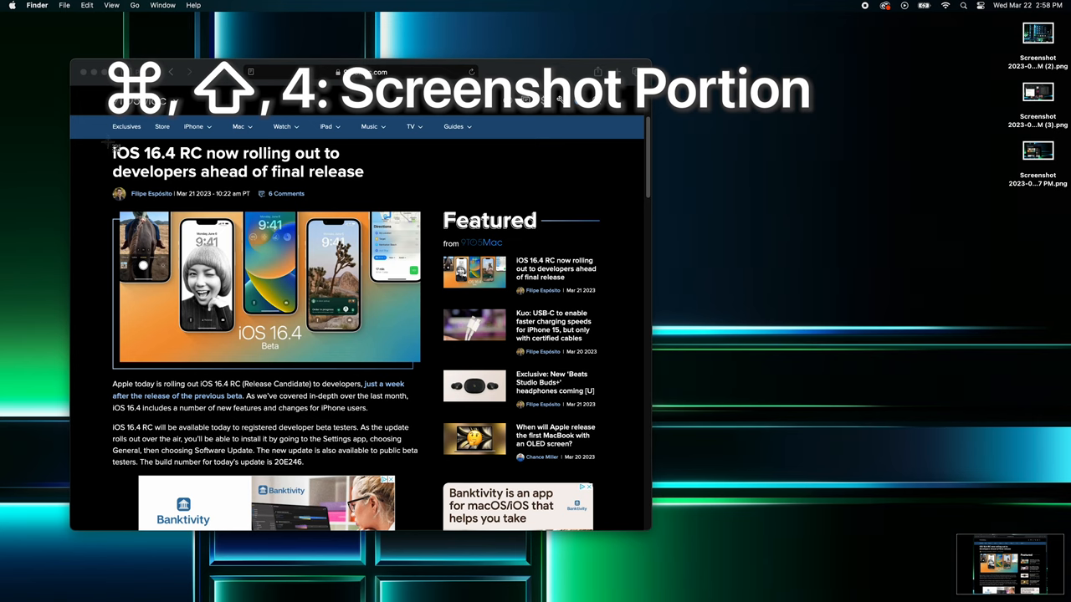
{"action": "left_click_drag", "start_coordinate": [106, 141], "coordinate": [438, 468]}
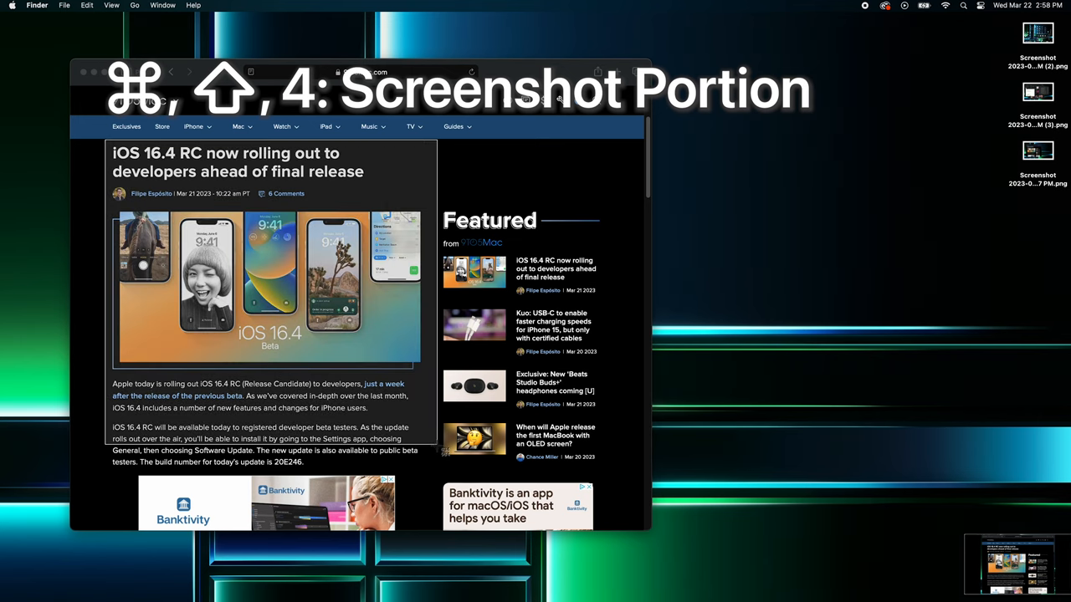
{"action": "left_click_drag", "start_coordinate": [444, 474], "coordinate": [436, 473]}
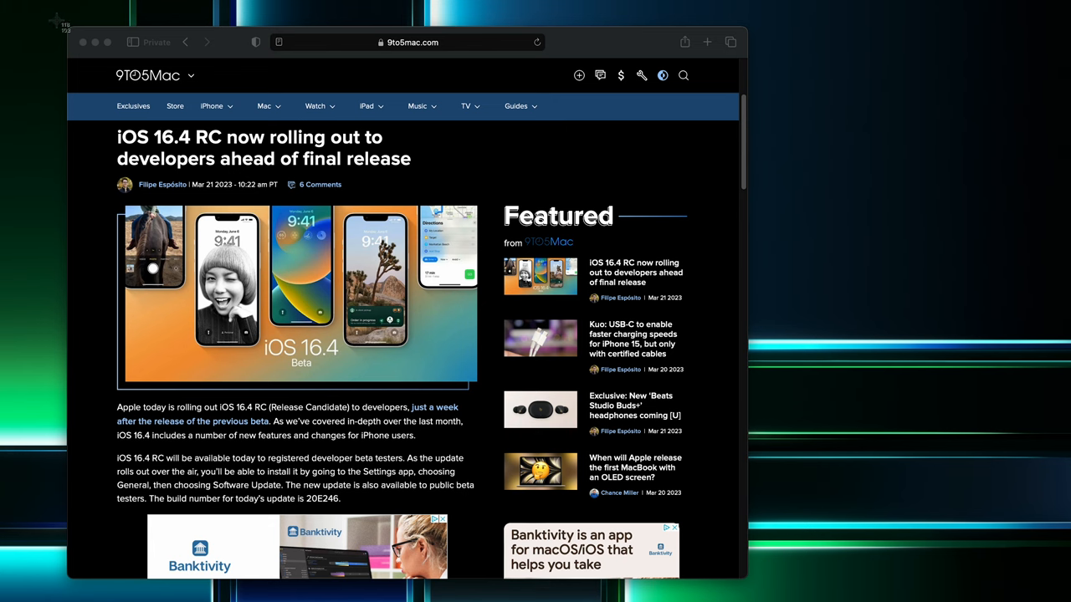
- Capture the whole Safari window as a screenshot, then again without its shadow
{"action": "left_click_drag", "start_coordinate": [57, 19], "coordinate": [766, 594]}
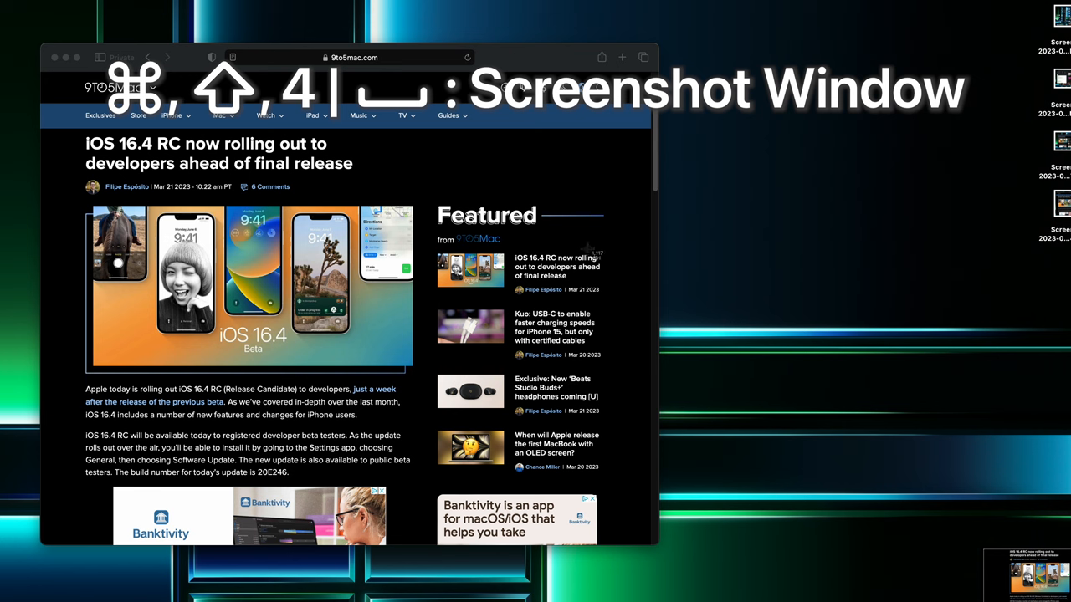
{"action": "key", "text": "space"}
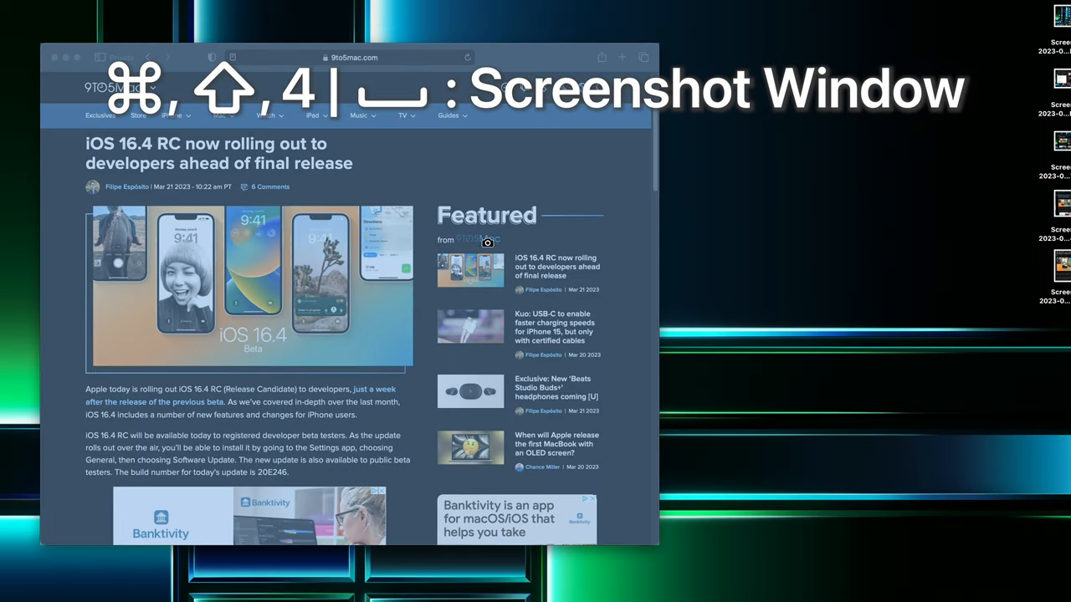
{"action": "left_click", "coordinate": [474, 244]}
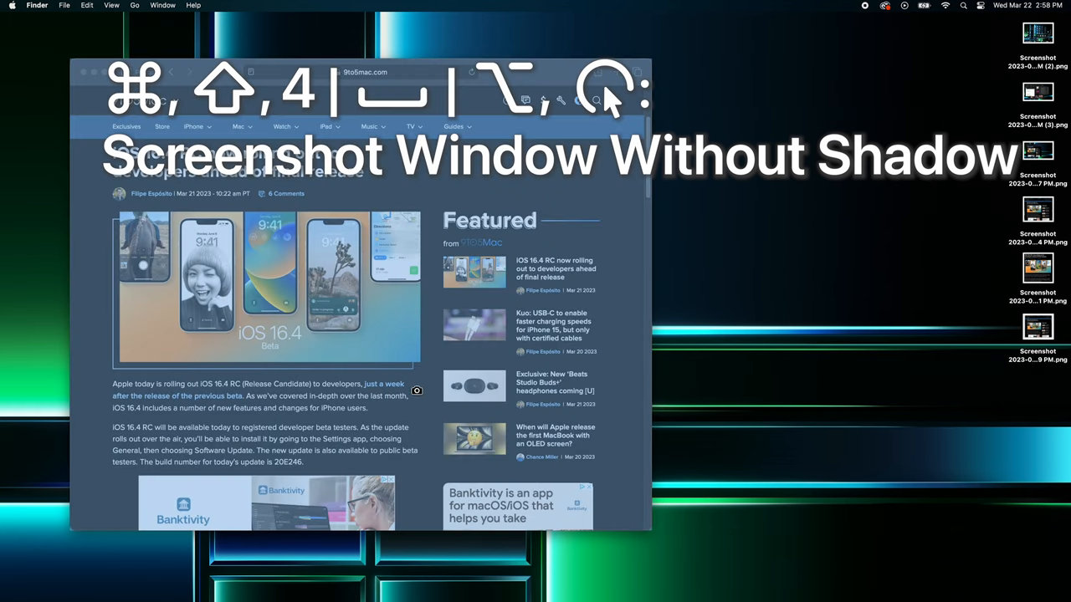
{"action": "left_click", "coordinate": [414, 399], "text": "alt"}
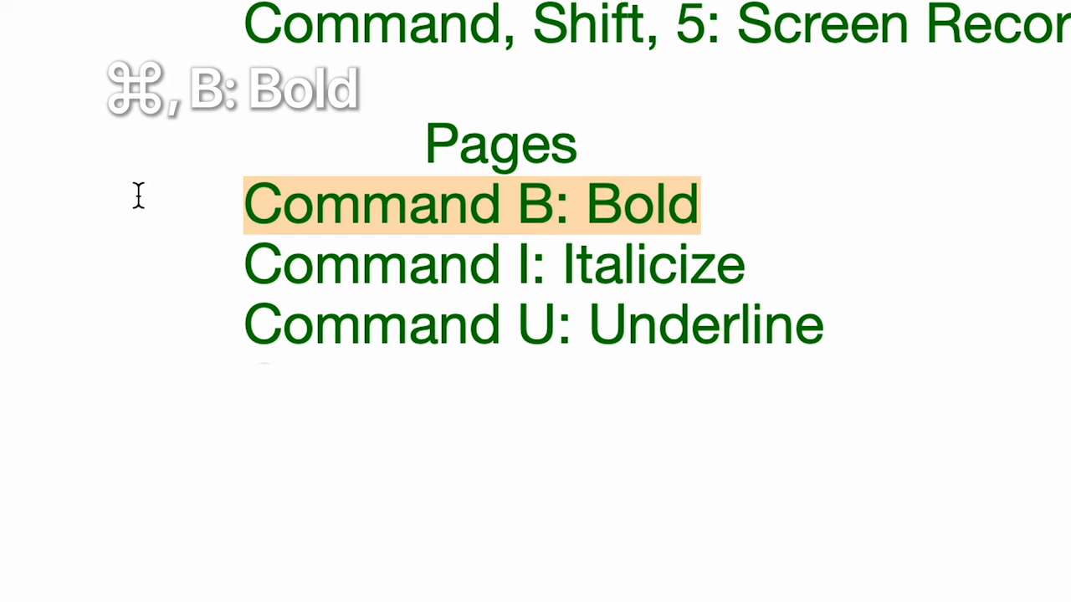
- Make the Bold, Italicize and Underline shortcut lines bold, italic and underlined, then look up the word dictionary
{"action": "key", "text": "super+b"}
{"action": "left_click_drag", "start_coordinate": [747, 268], "coordinate": [236, 280]}
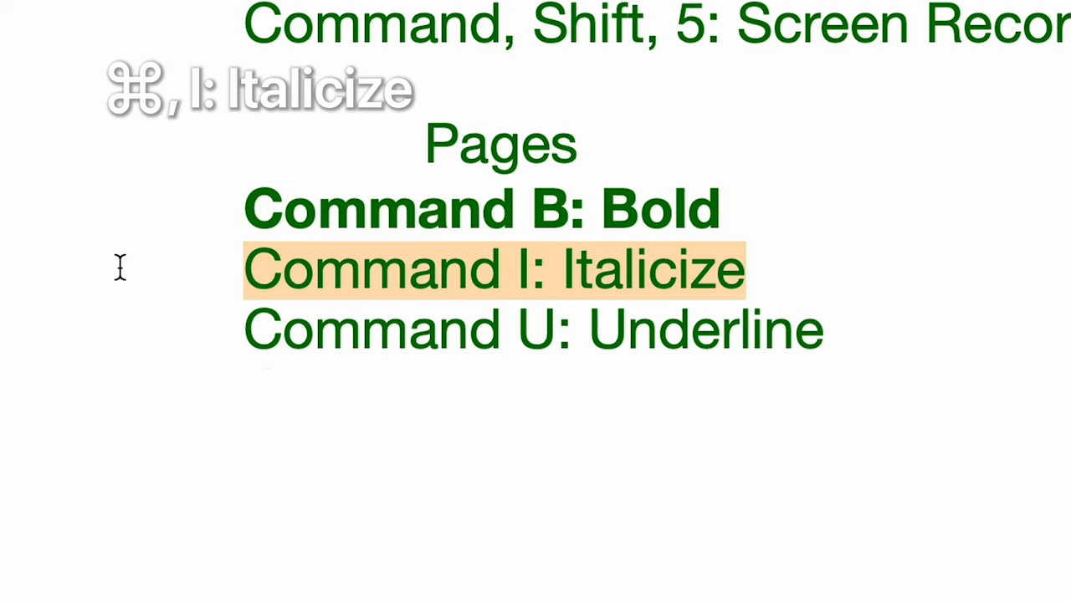
{"action": "key", "text": "super+i"}
{"action": "left_click_drag", "start_coordinate": [829, 335], "coordinate": [211, 334]}
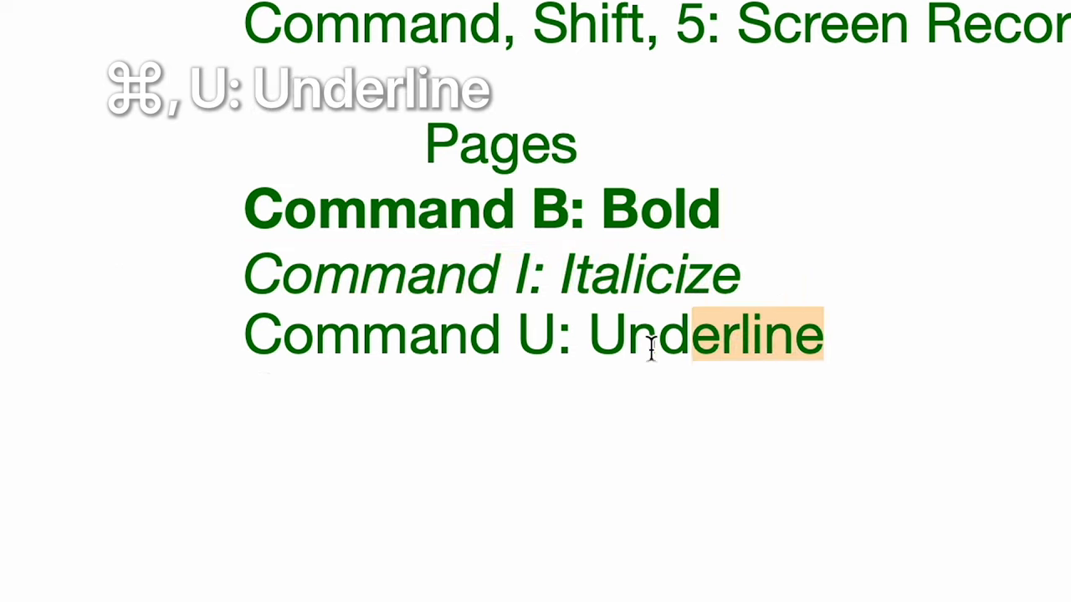
{"action": "key", "text": "super+u"}
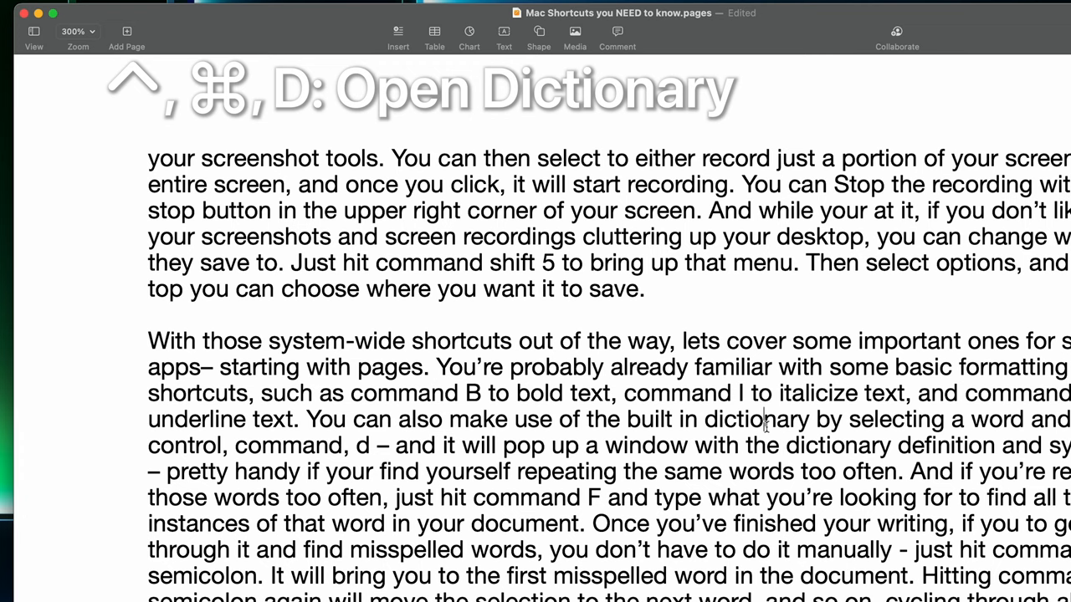
{"action": "key", "text": "ctrl+super+d"}
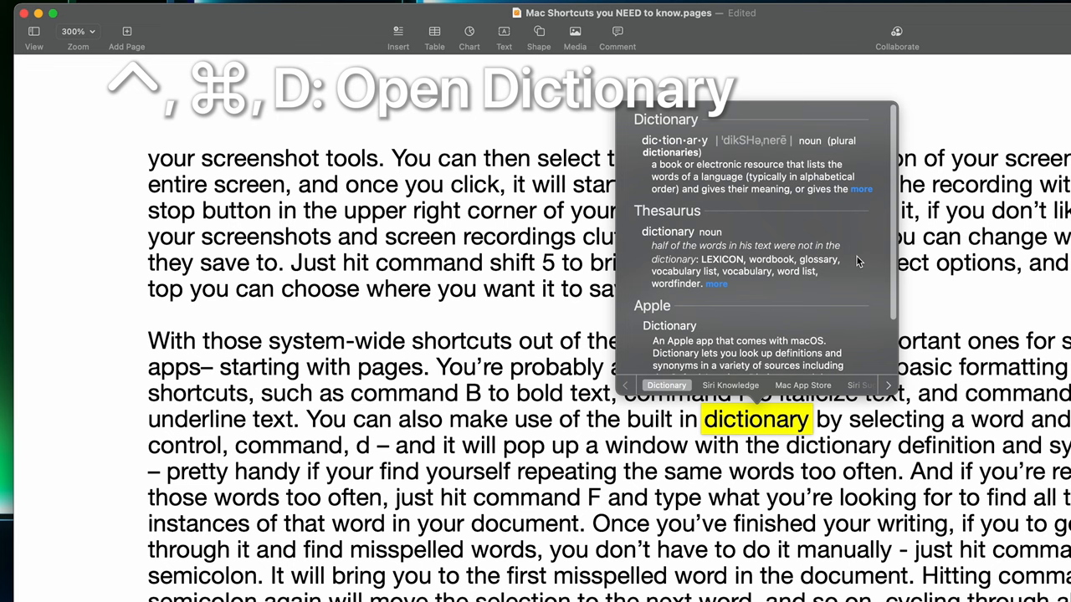
{"action": "scroll", "coordinate": [857, 256], "scroll_direction": "down", "scroll_amount": 2}
{"action": "scroll", "coordinate": [854, 255], "scroll_direction": "down", "scroll_amount": 1}
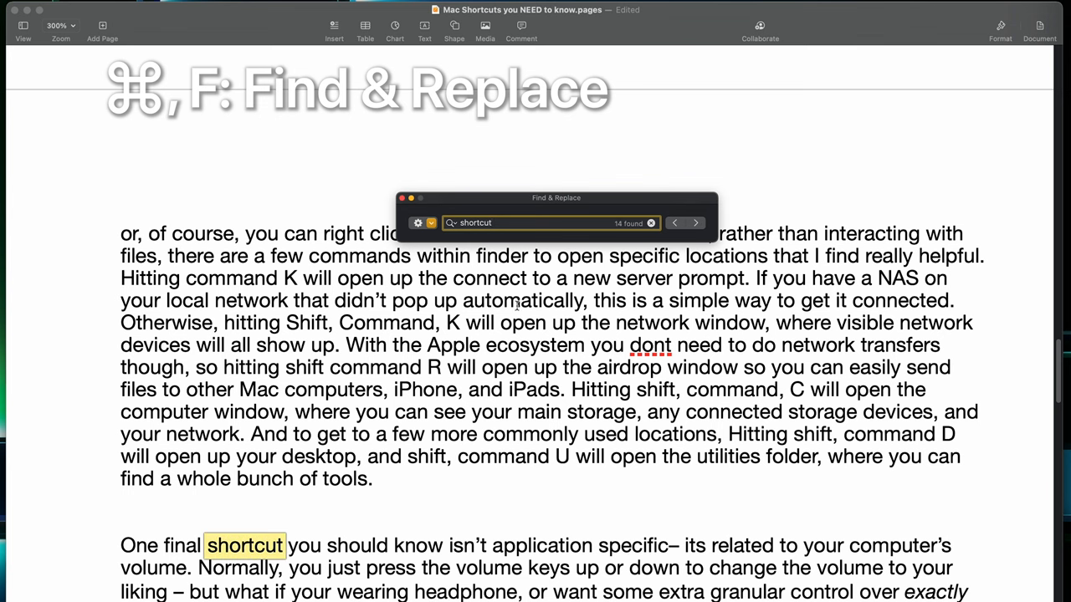
- Step to the next shortcut match, jump through the misspelled words to fix them, and insert a surprised-face emoji in the title
{"action": "left_click", "coordinate": [697, 226]}
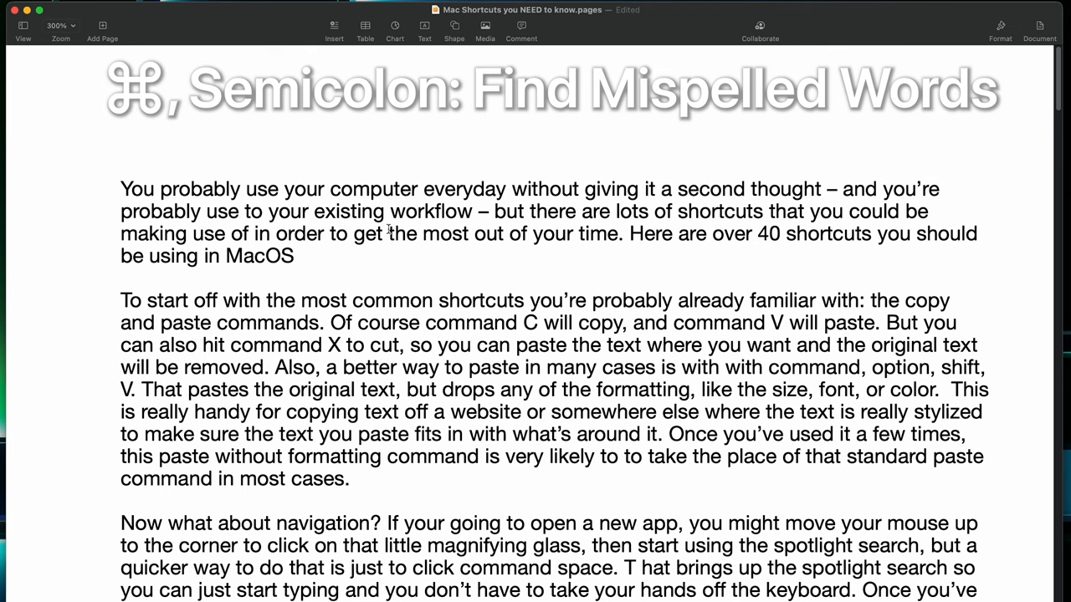
{"action": "key", "text": "super+semicolon"}
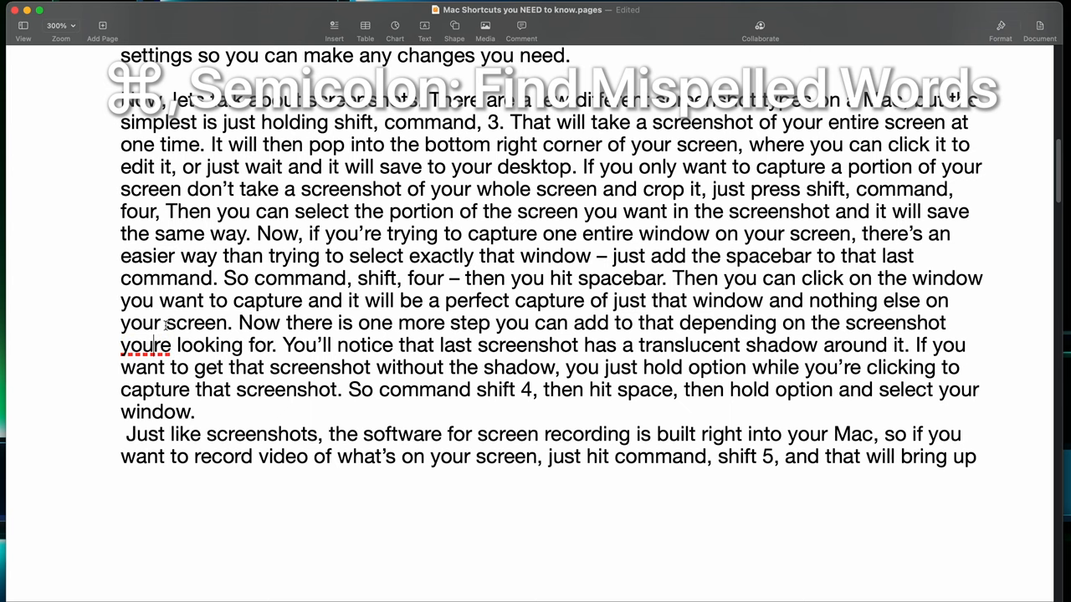
{"action": "type", "text": "'"}
{"action": "key", "text": "super+semicolon"}
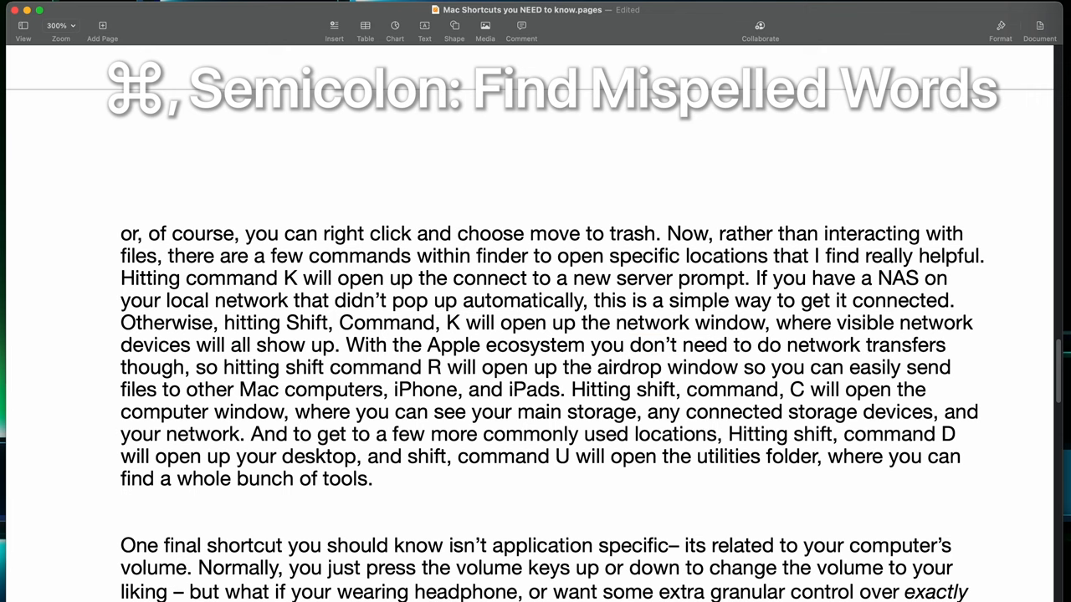
{"action": "key", "text": "super+semicolon"}
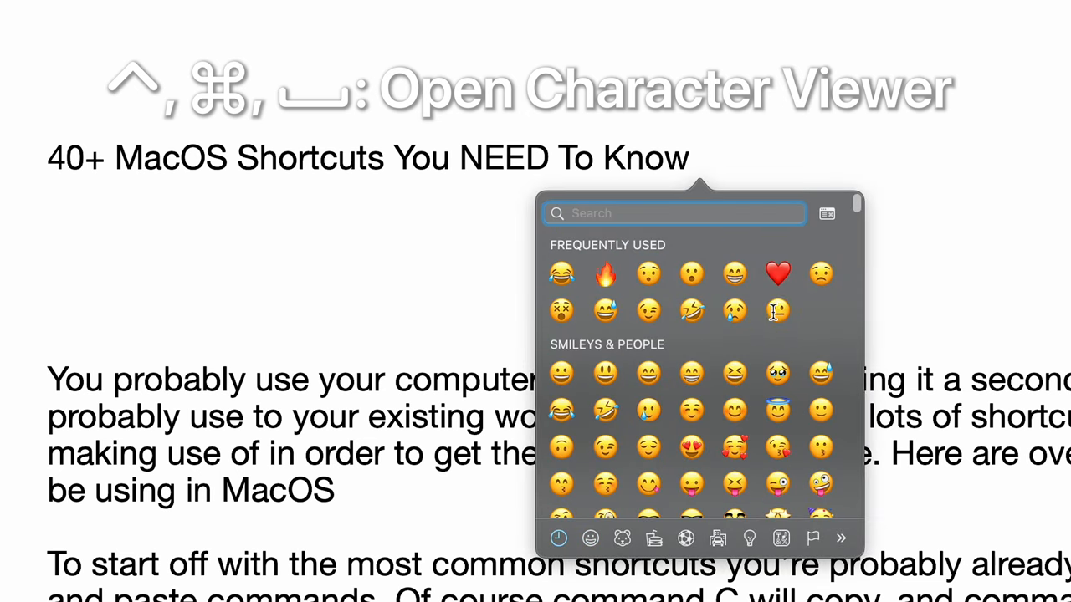
{"action": "left_click", "coordinate": [692, 274]}
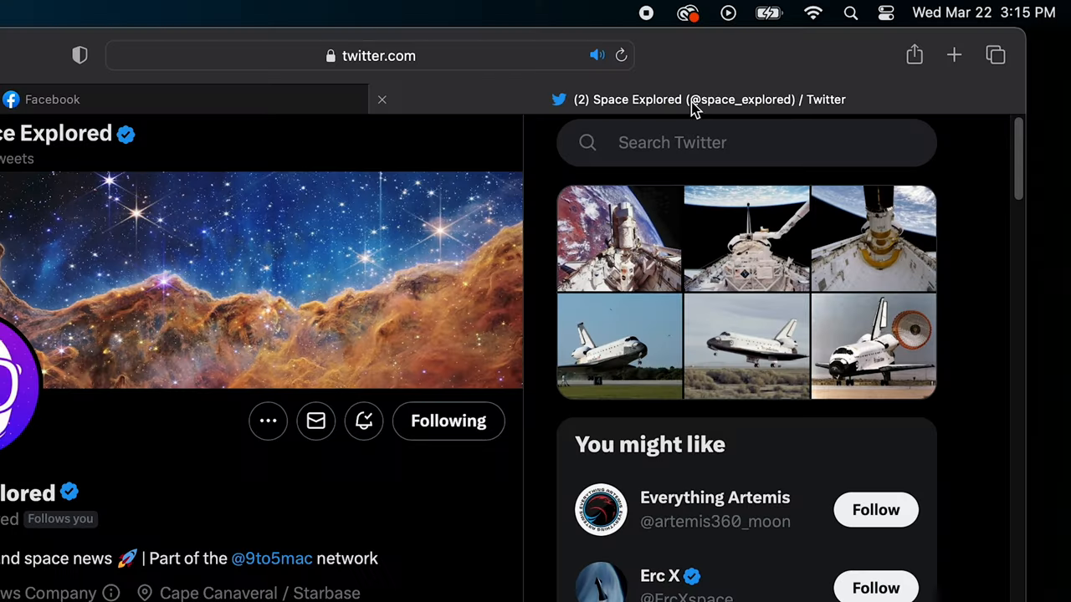
- Open a new blank Safari tab so it can be closed again
{"action": "left_click", "coordinate": [952, 56]}
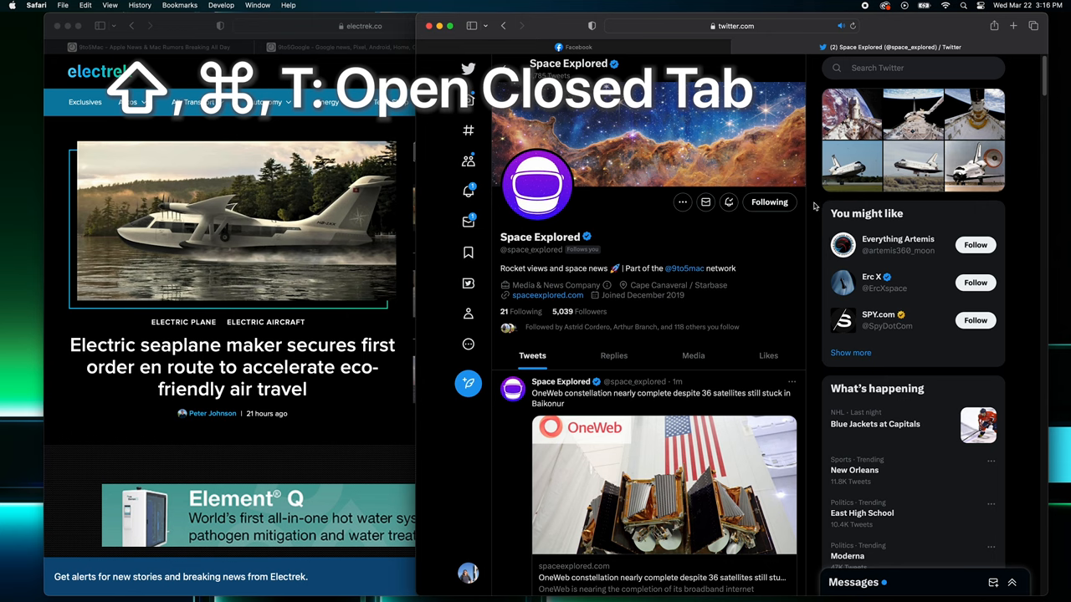
- Reopen the closed Instagram tab, close the electrek window, and restore it
{"action": "key", "text": "super+shift+t"}
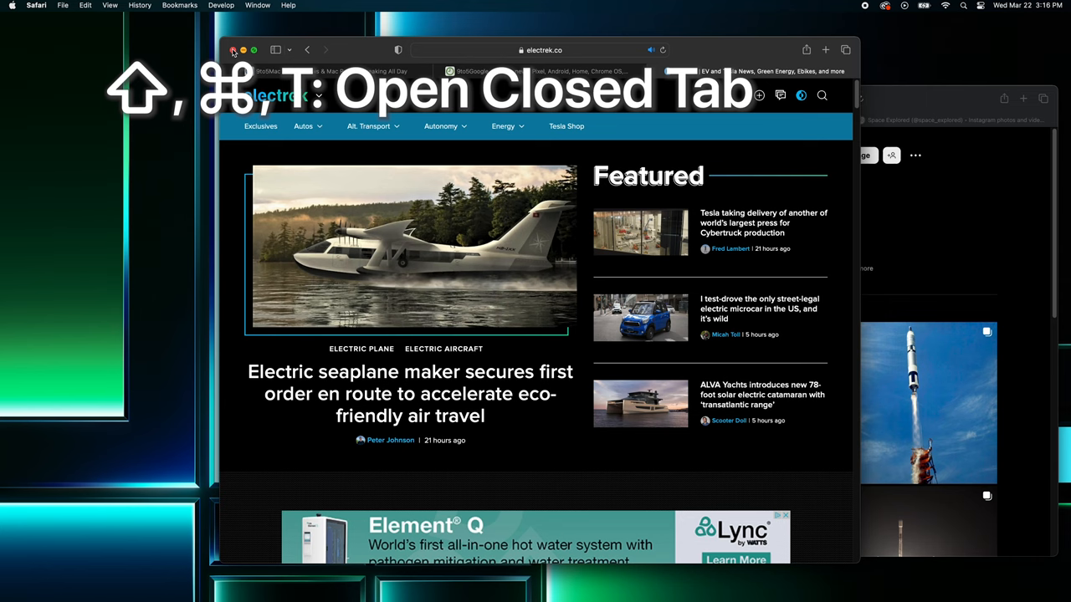
{"action": "left_click", "coordinate": [234, 50]}
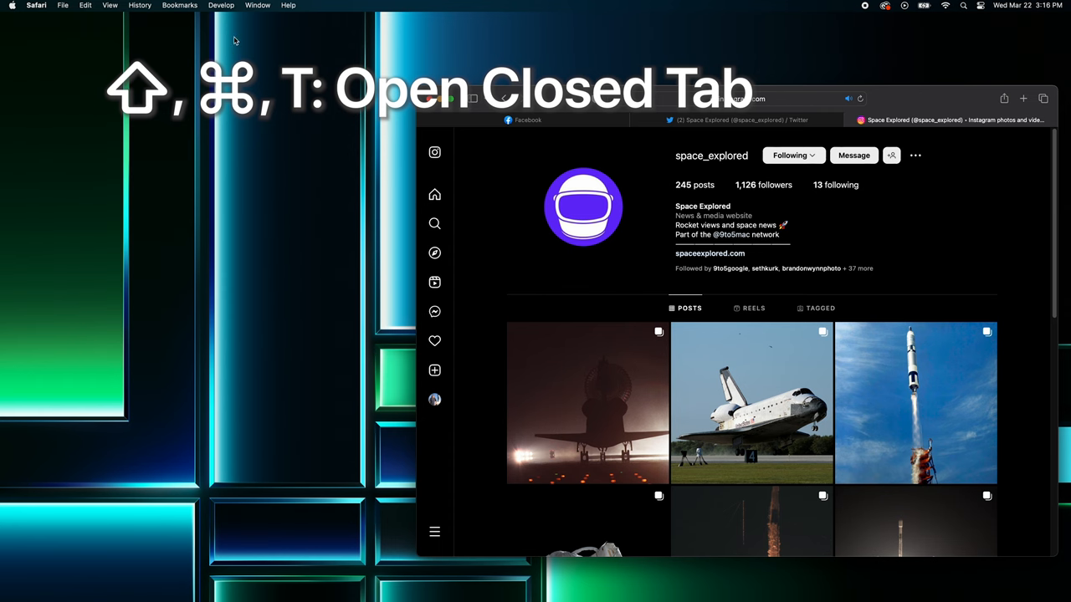
{"action": "key", "text": "shift+super+t"}
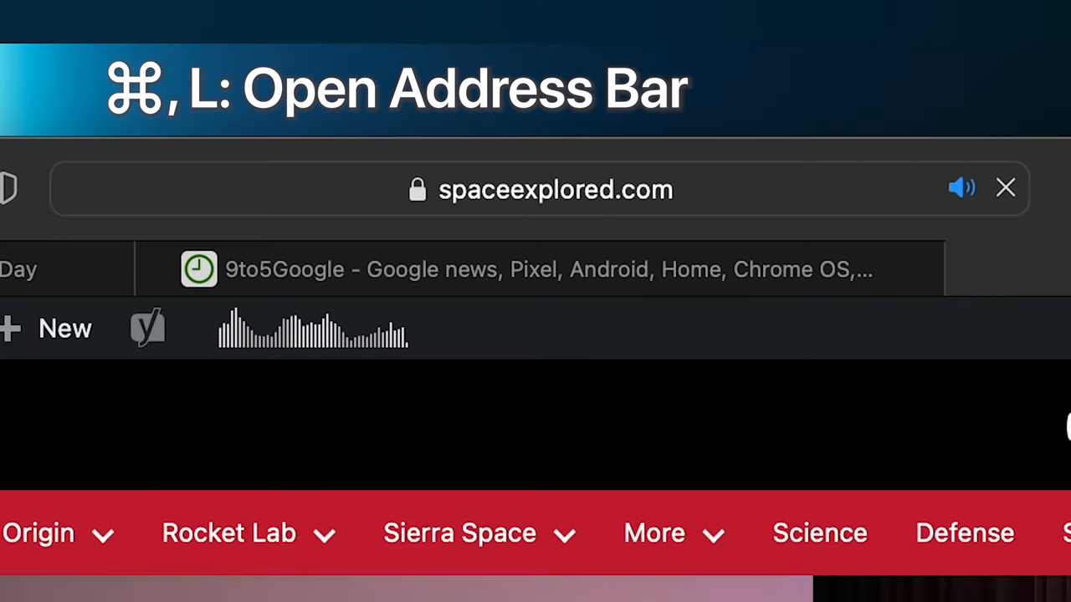
- Load 9to5toys.com from the address bar
{"action": "key", "text": "super+l"}
{"action": "type", "text": "9to5"}
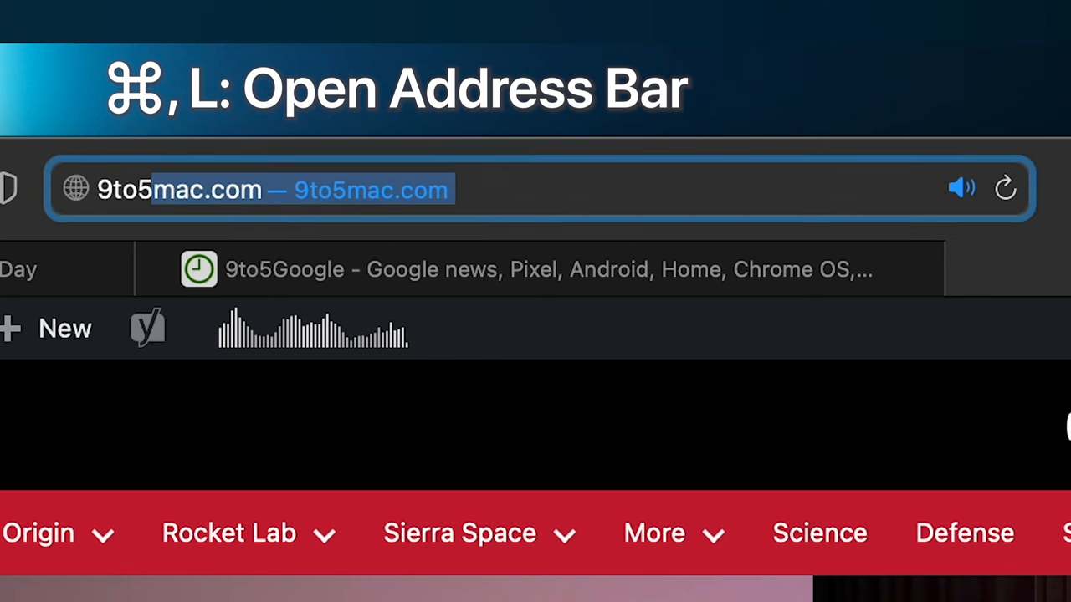
{"action": "type", "text": "toys.com"}
{"action": "key", "text": "Return"}
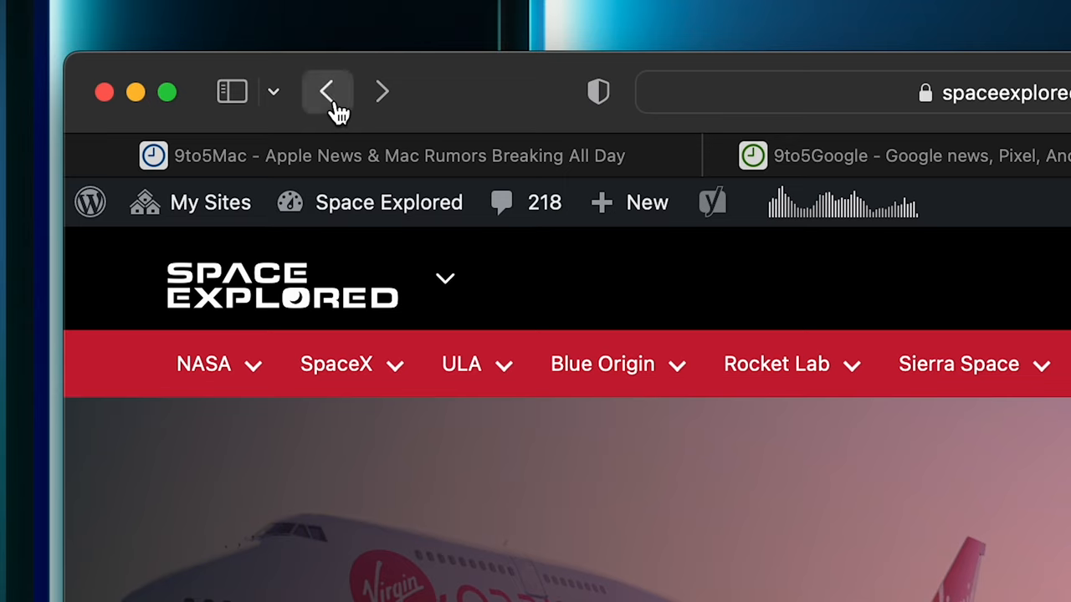
- Step back and forward through the tab's history between electrek, Space Explored and 9to5toys
{"action": "left_click", "coordinate": [328, 92]}
{"action": "left_click", "coordinate": [383, 92]}
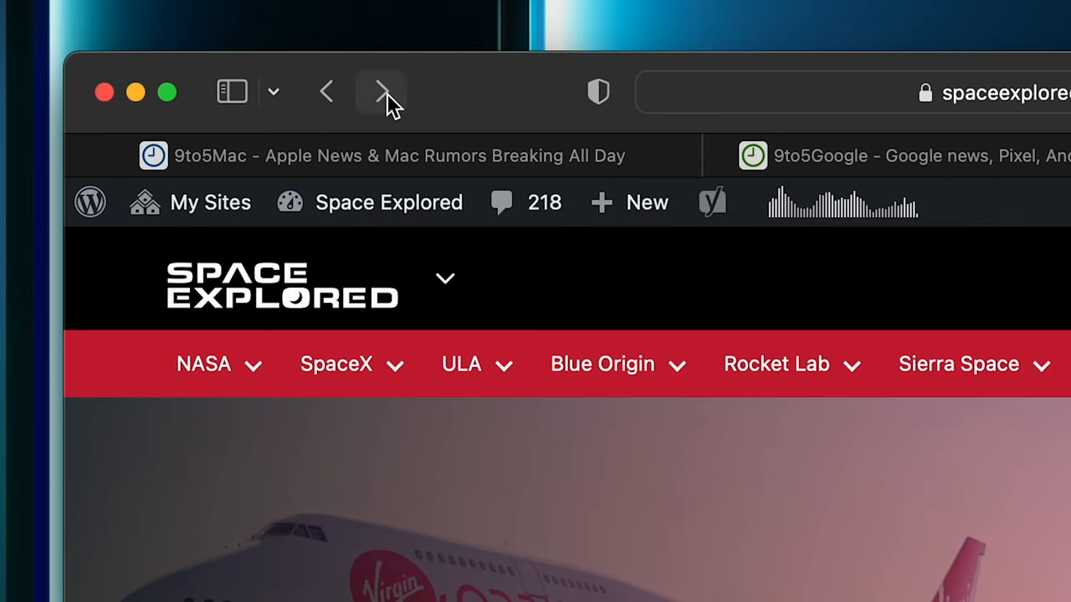
{"action": "left_click", "coordinate": [387, 93]}
{"action": "key", "text": "super+Left"}
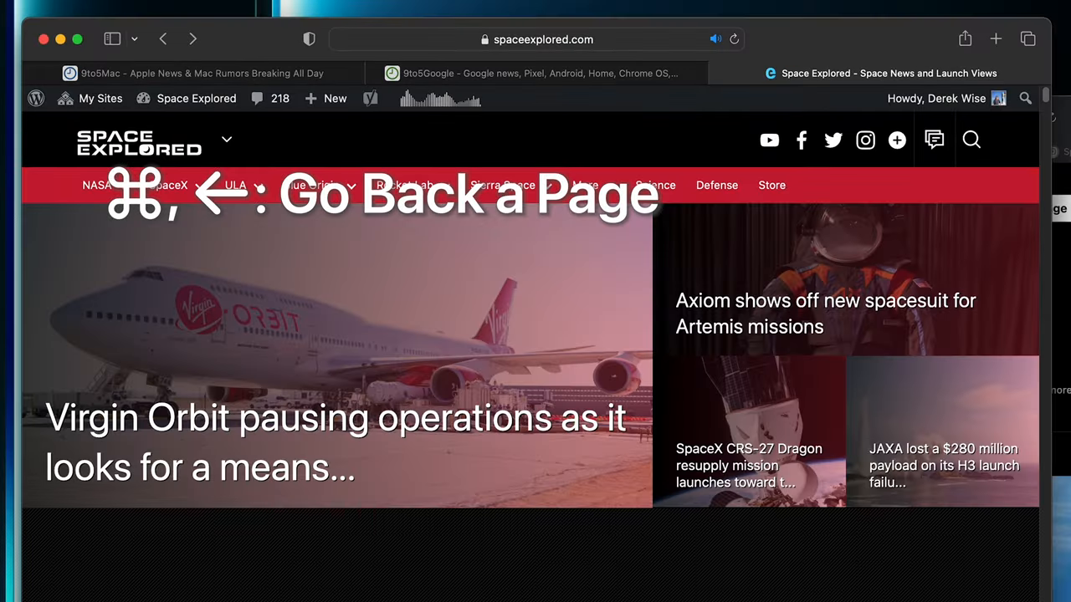
{"action": "key", "text": "super+Right"}
{"action": "key", "text": "super+Left"}
{"action": "key", "text": "super+Left"}
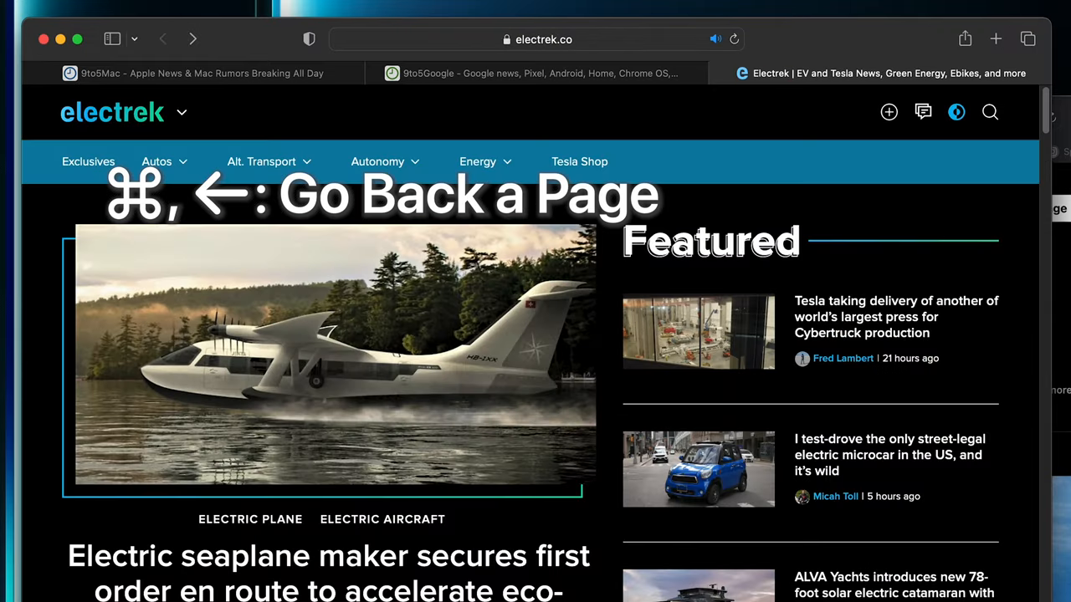
{"action": "key", "text": "super+Right"}
{"action": "key", "text": "super+Right"}
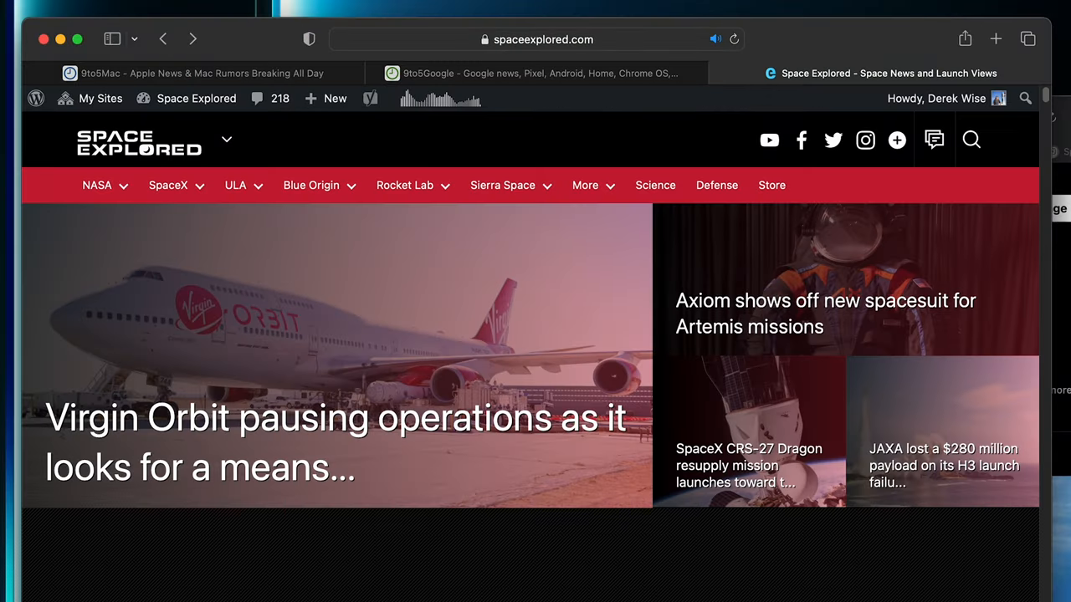
{"action": "key", "text": "super+Right"}
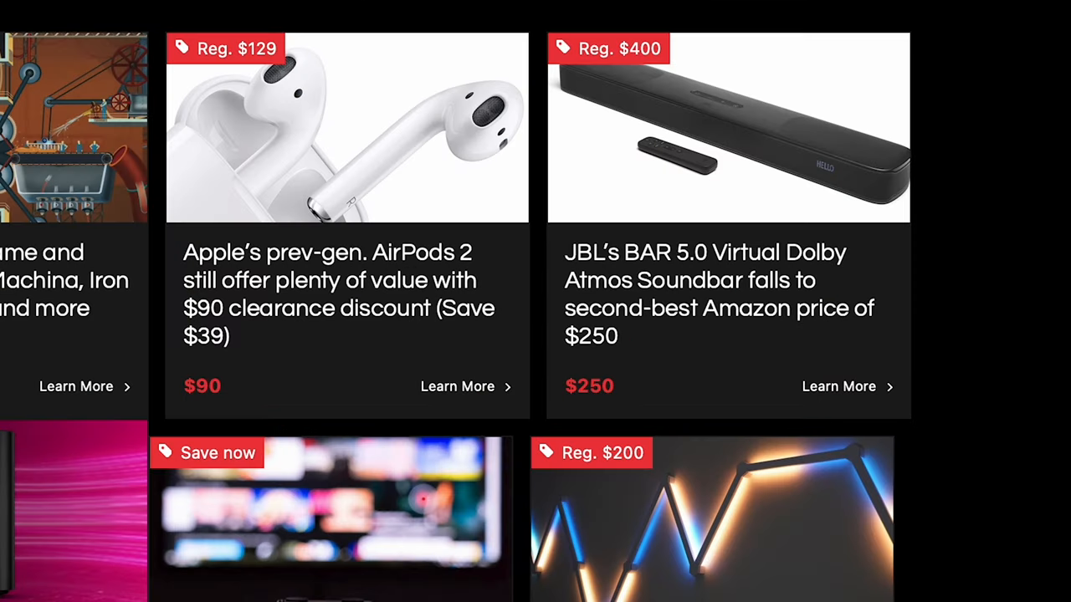
- Open the AirPods deal article in a new background Safari tab from its link menu
{"action": "right_click", "coordinate": [301, 285]}
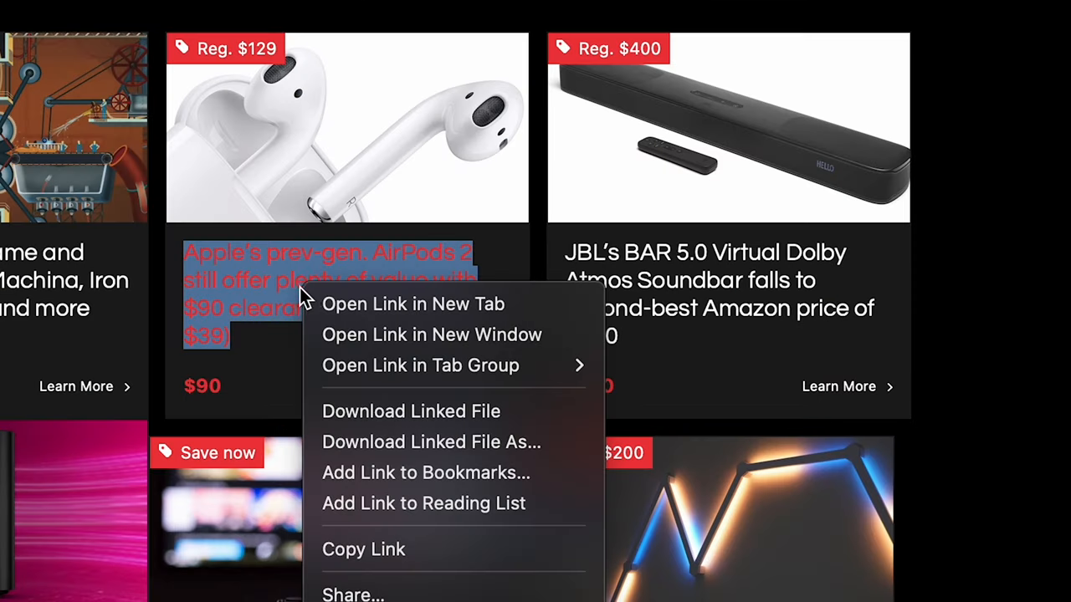
{"action": "left_click", "coordinate": [380, 311]}
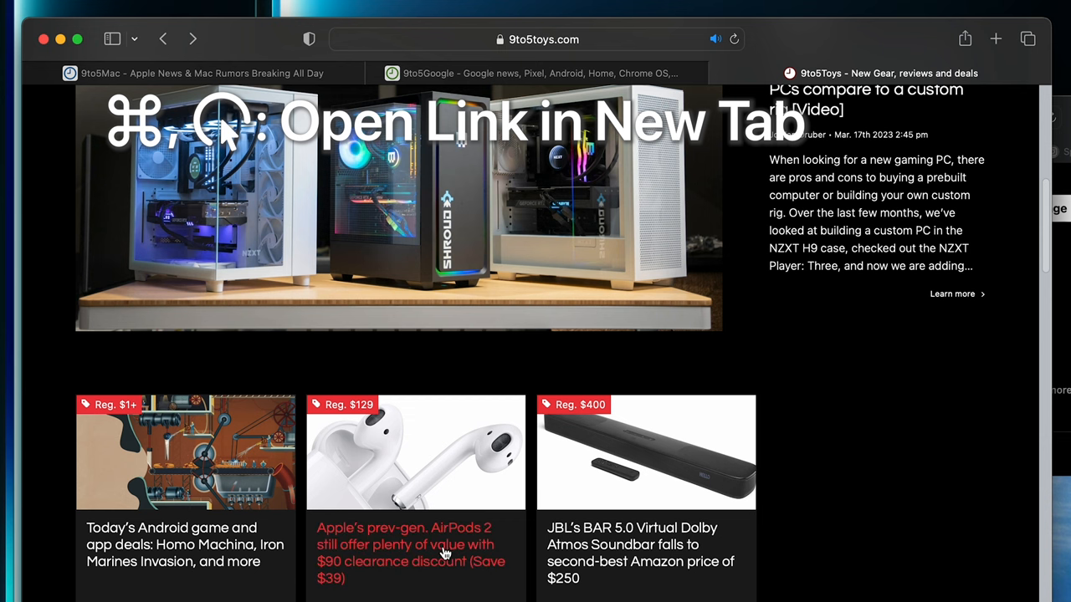
{"action": "left_click", "coordinate": [449, 558], "text": "super"}
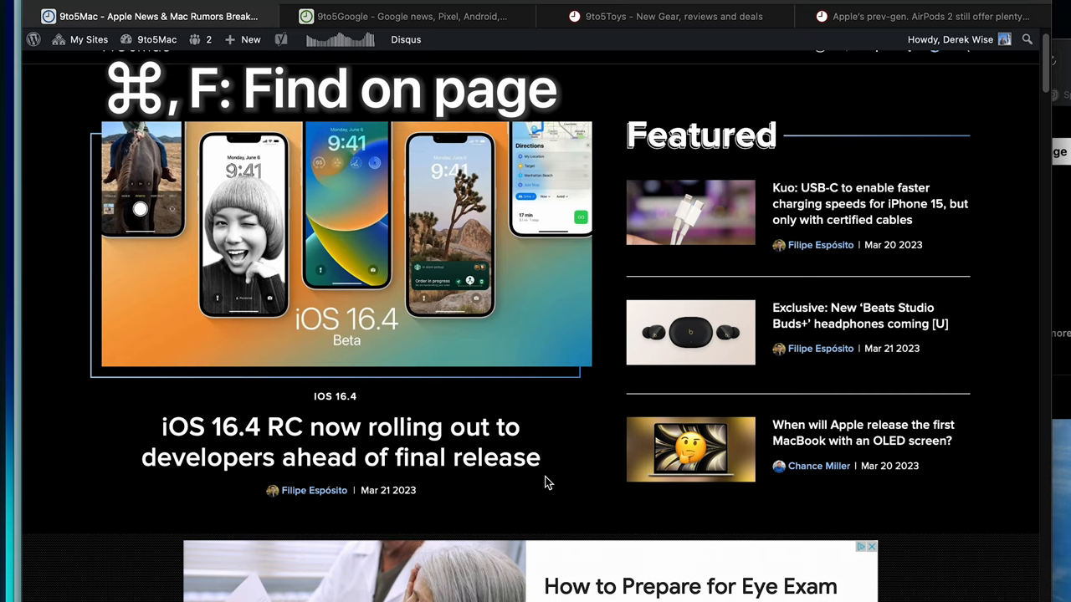
- Search the page for 'iPad' with ⌘F and jump through the next two of its 7 matches
{"action": "key", "text": "super+f"}
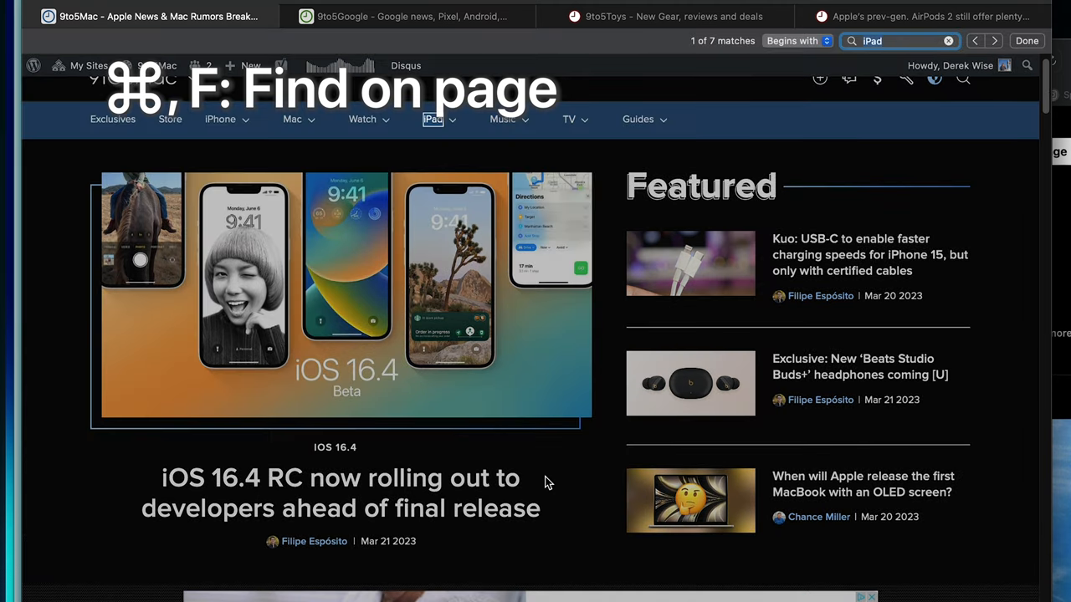
{"action": "type", "text": "Pad"}
{"action": "left_click", "coordinate": [994, 41]}
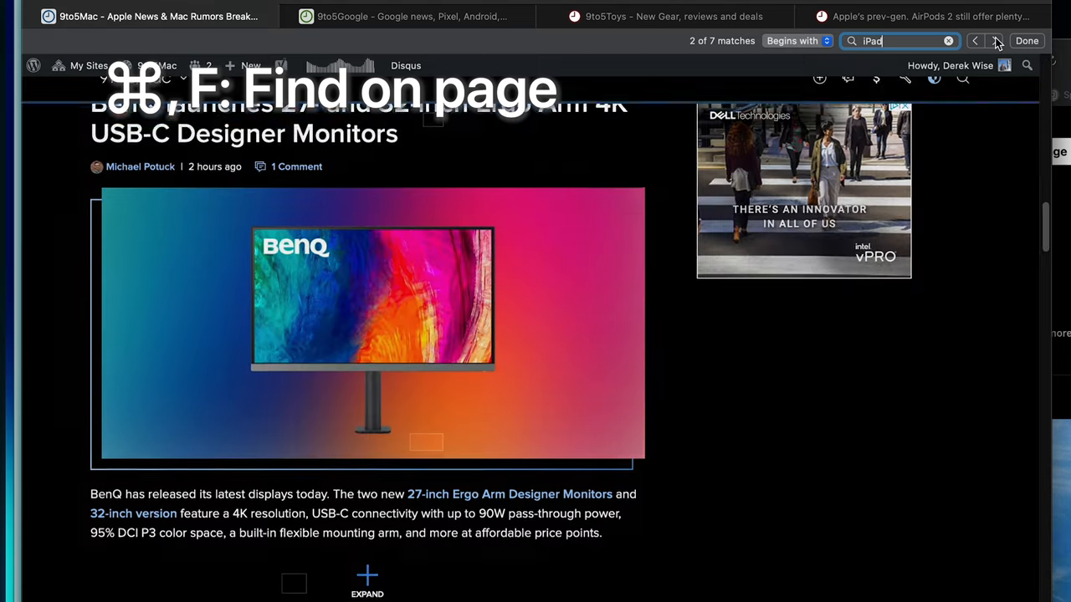
{"action": "left_click", "coordinate": [997, 42]}
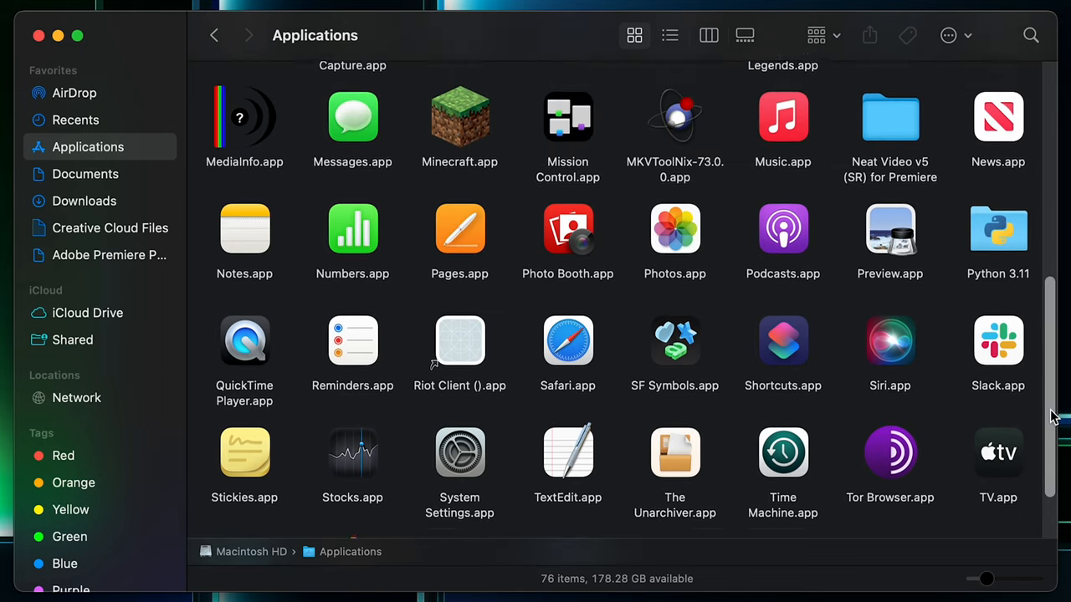
{"action": "scroll", "coordinate": [1053, 416], "scroll_direction": "up", "scroll_amount": 5}
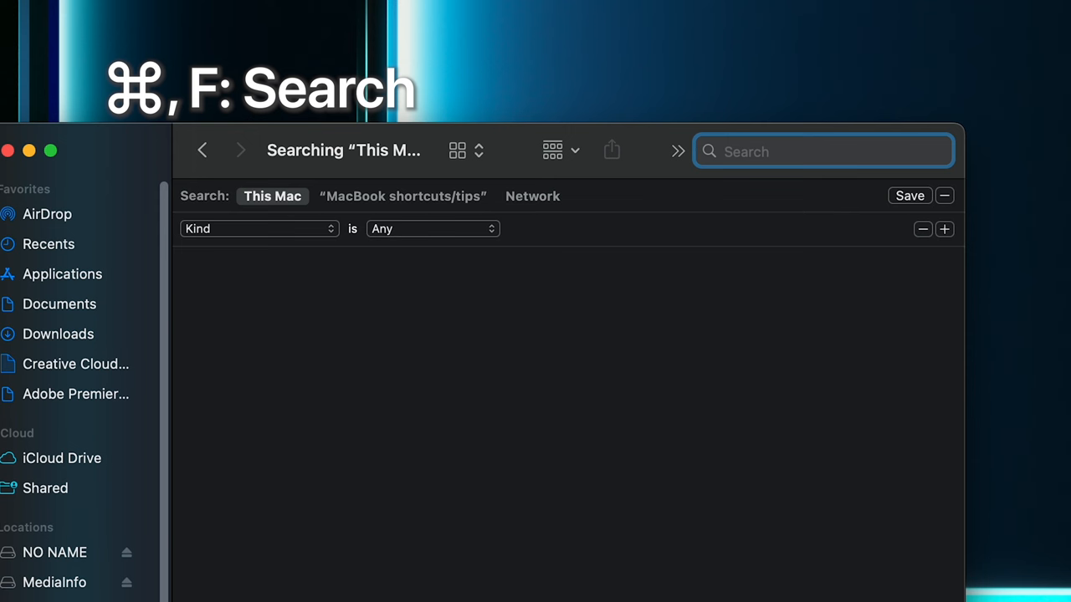
{"action": "type", "text": "Assets"}
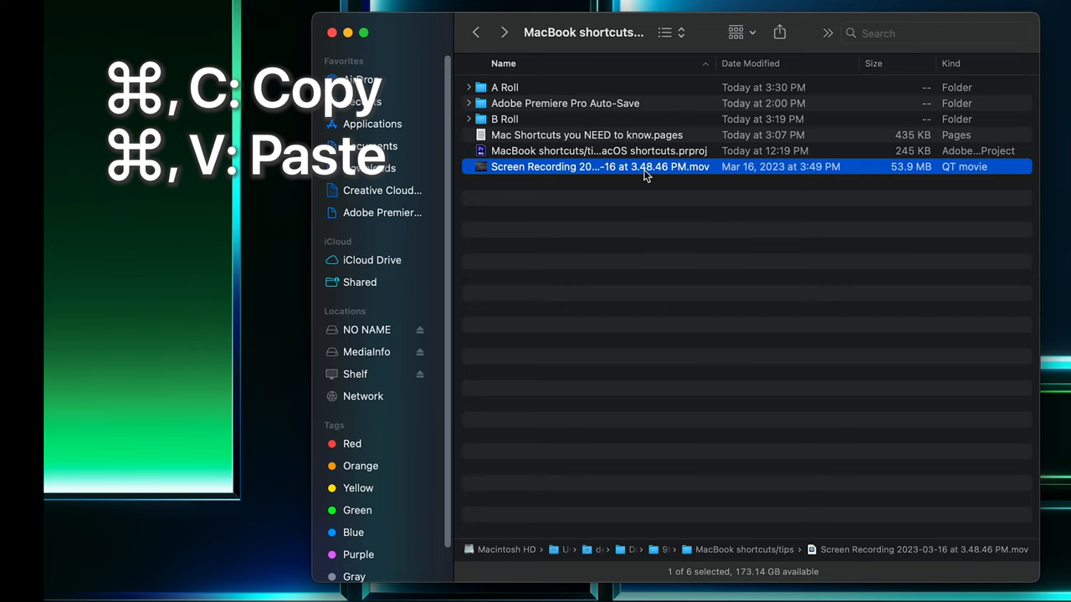
- Paste a copy of the screen recording, move it into the B Roll folder with ⌘⌥V, then duplicate it with ⌘D
{"action": "key", "text": "super+v"}
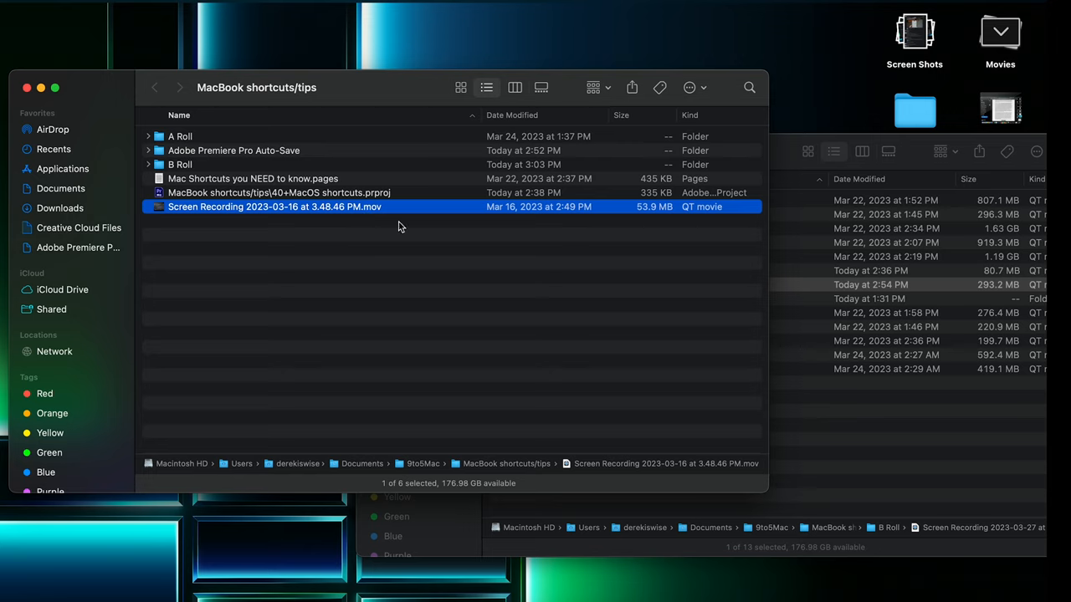
{"action": "left_click", "coordinate": [812, 447]}
{"action": "key", "text": "super+alt+v"}
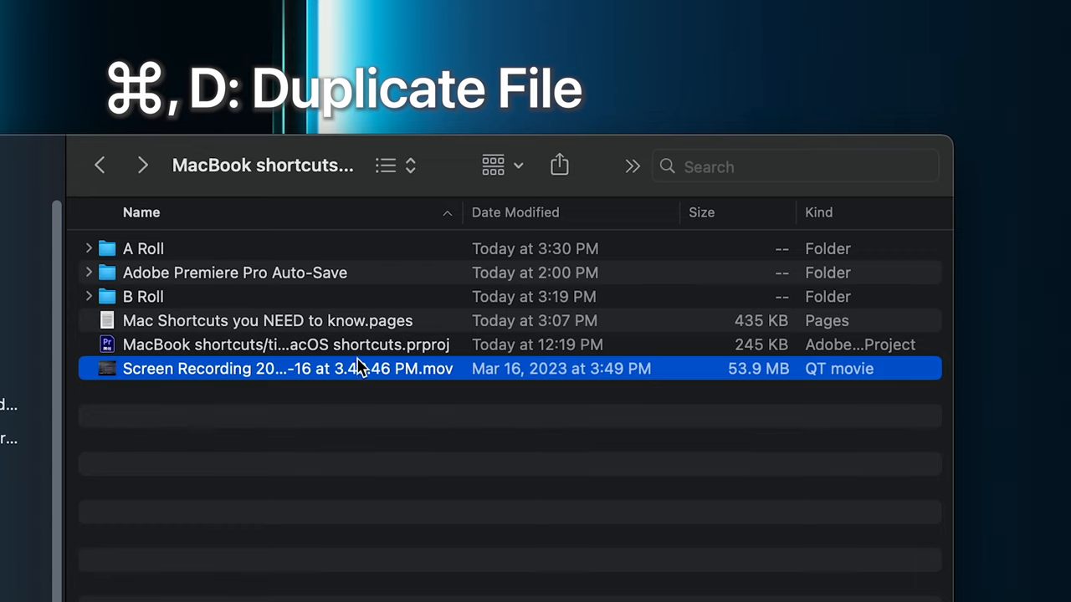
{"action": "key", "text": "super+d"}
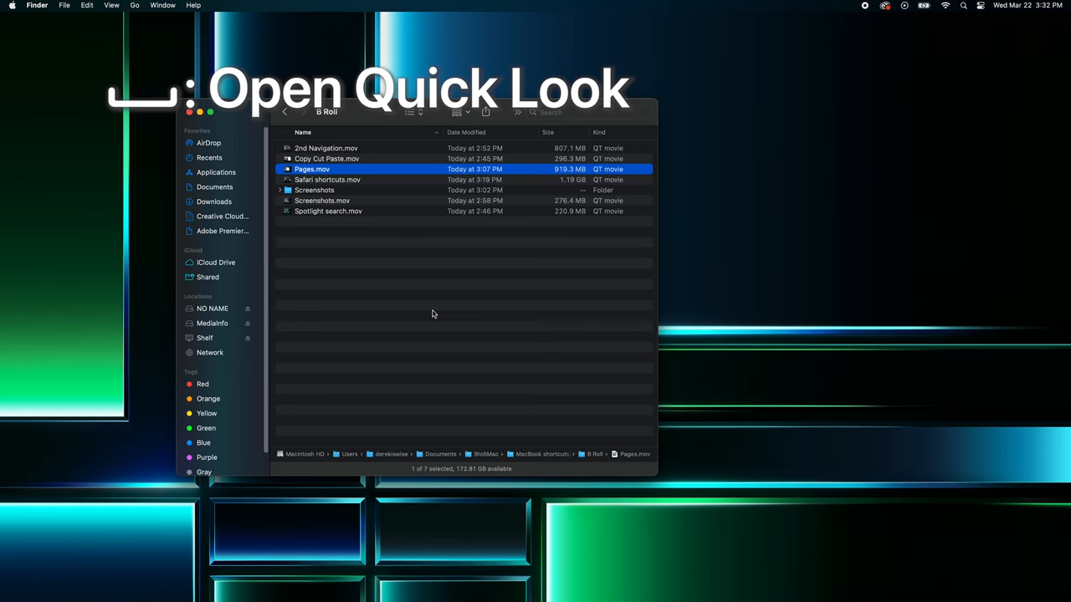
- Quick Look Pages.mov with Space and show Get Info for Screenshots.mov with ⌘I
{"action": "key", "text": "space"}
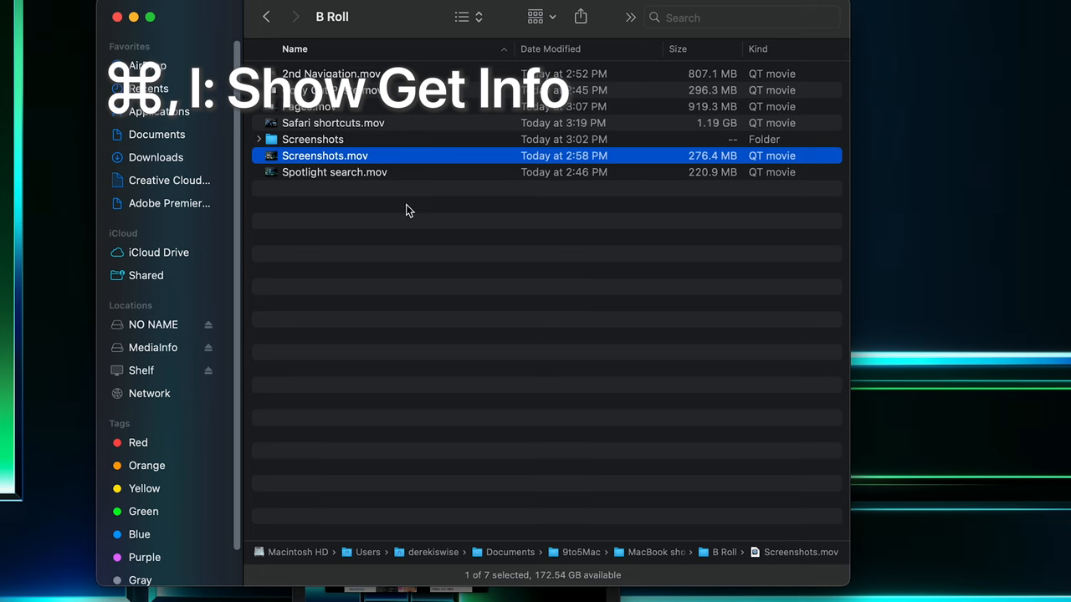
{"action": "key", "text": "super+i"}
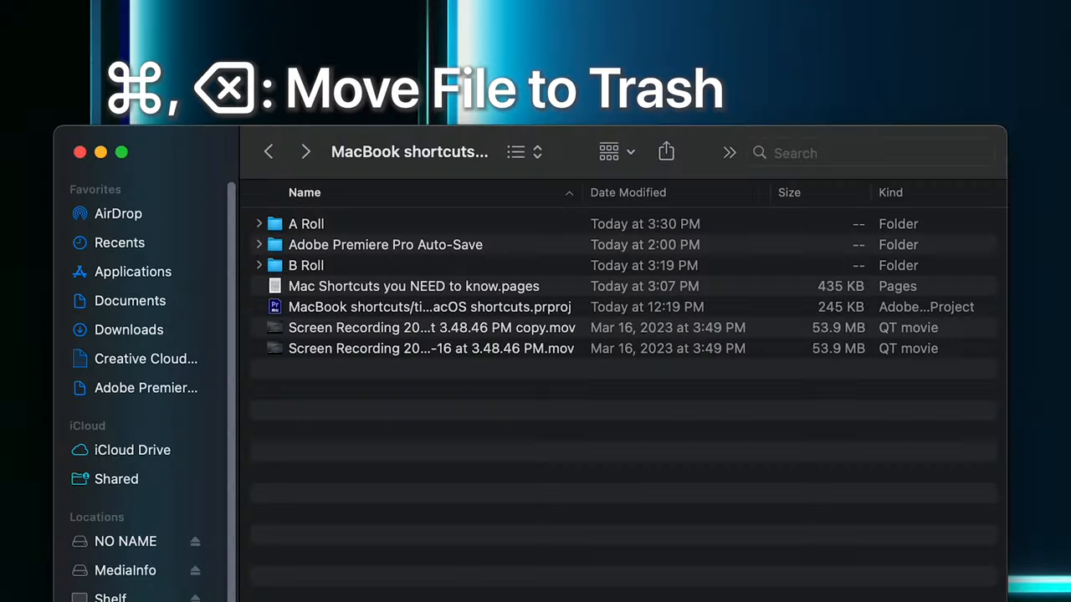
- Trash the recording copy with ⌘Delete, Screenshots copy.mov via Move to Trash, and bring up actions for the screen recording
{"action": "key", "text": "super+BackSpace"}
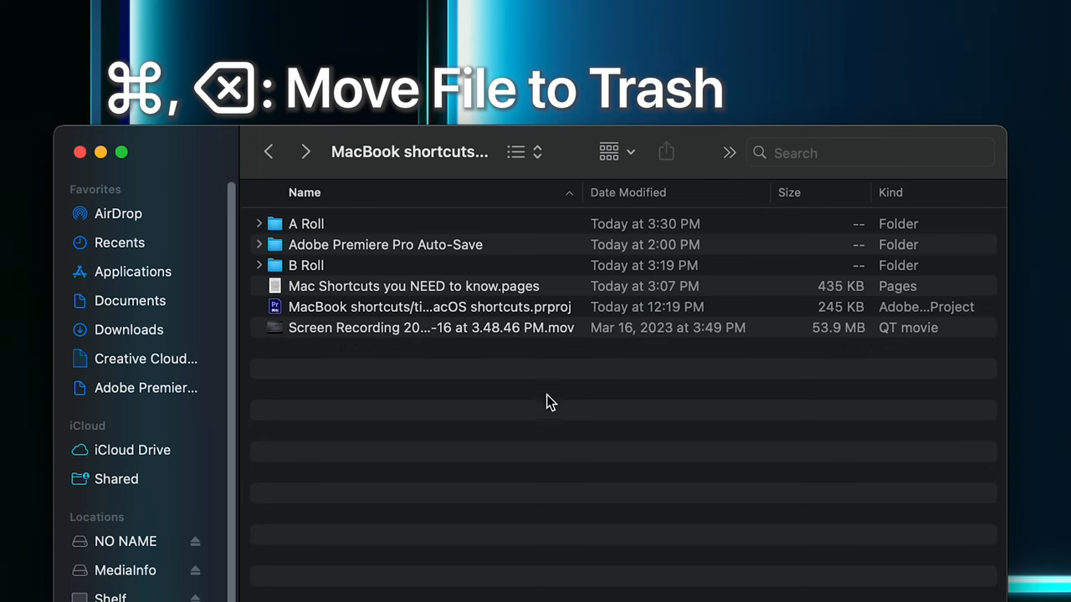
{"action": "right_click", "coordinate": [444, 365]}
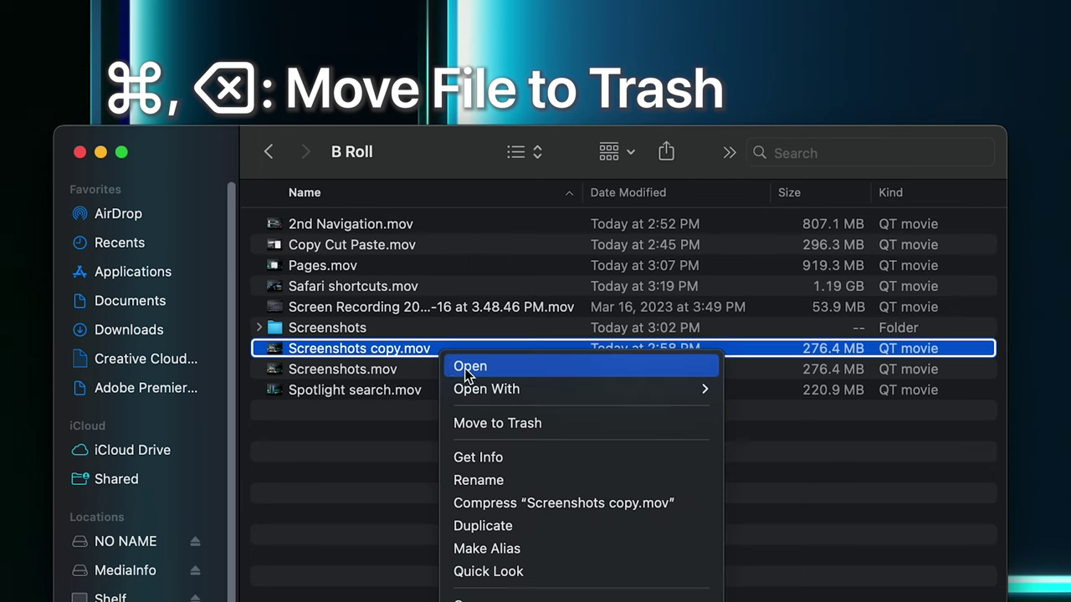
{"action": "left_click", "coordinate": [515, 414]}
{"action": "right_click", "coordinate": [479, 306]}
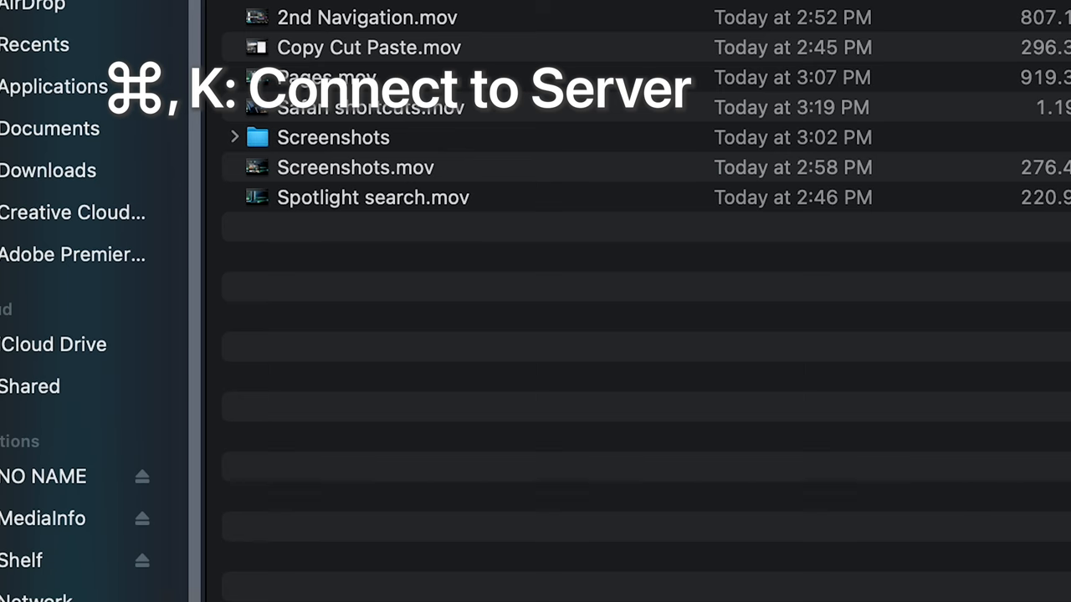
- Bring up Connect to Server with ⌘K, then show the Network location listing the Shelf Mac with ⇧⌘K
{"action": "key", "text": "super+k"}
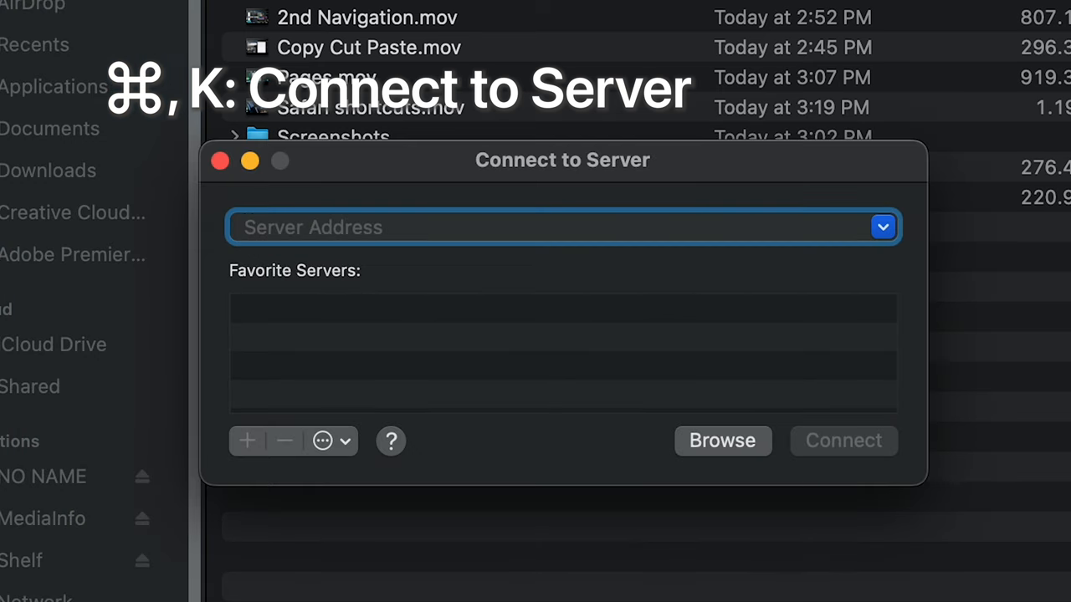
{"action": "type", "text": "19"}
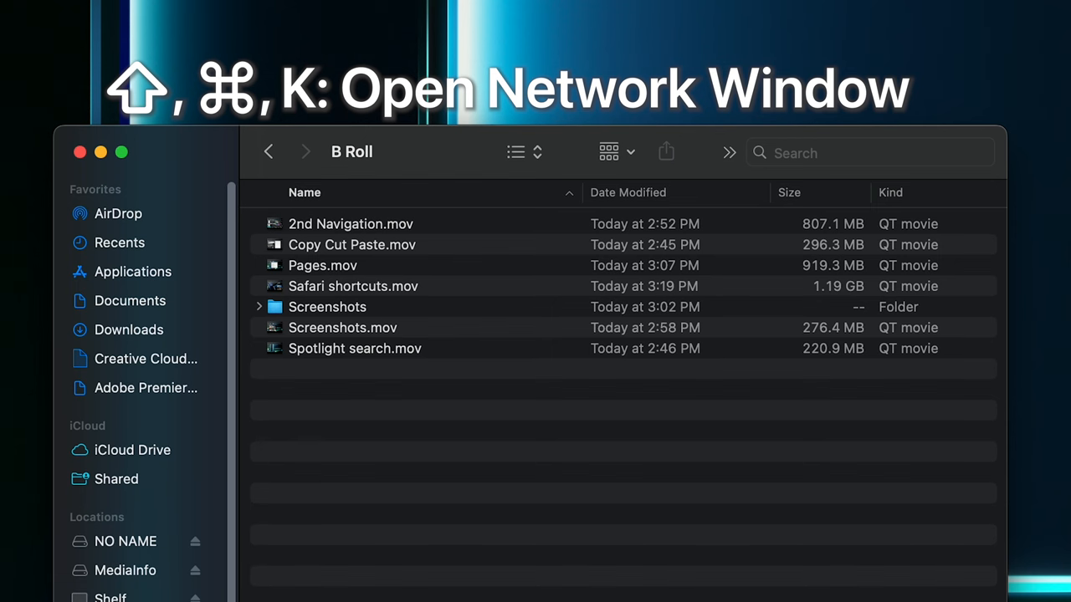
{"action": "key", "text": "shift+super+k"}
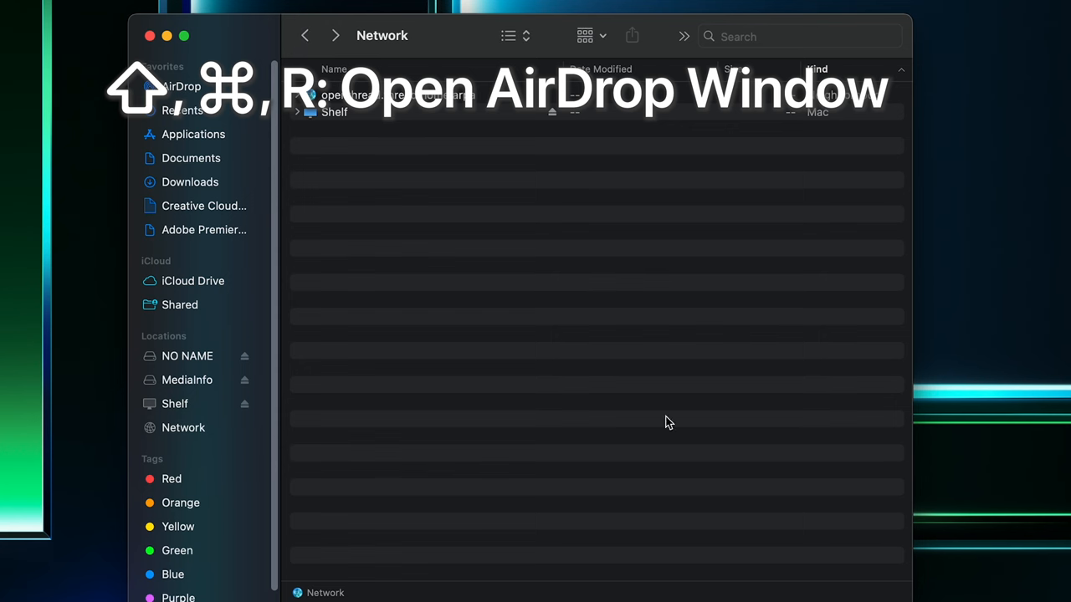
- Show AirDrop, then the Computer view, selecting Macintosh HD, Network, NO NAME and the Shelf volume in turn
{"action": "key", "text": "shift+super+r"}
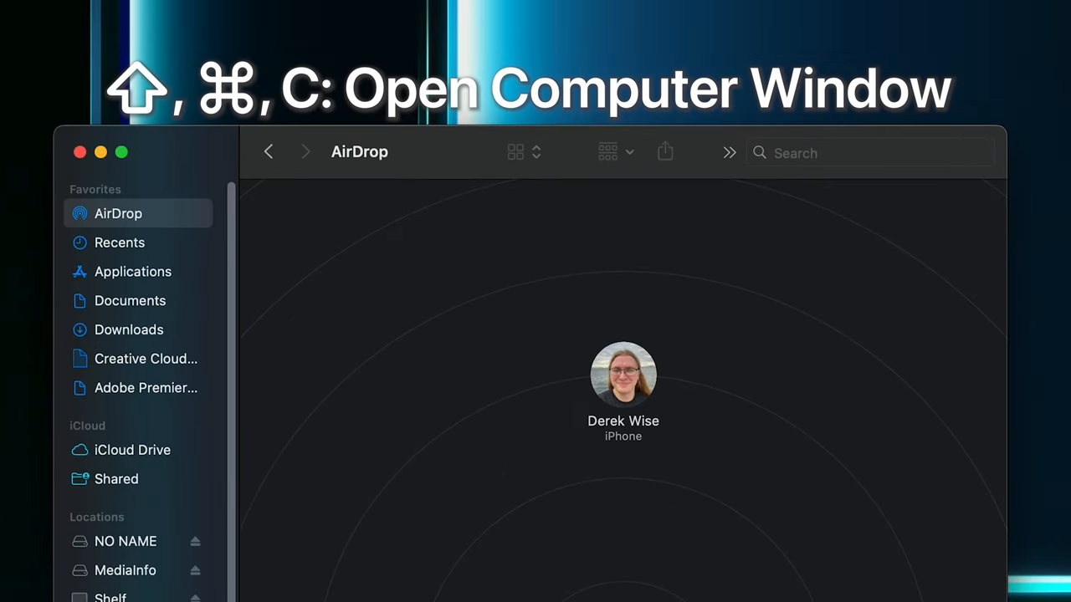
{"action": "key", "text": "shift+super+c"}
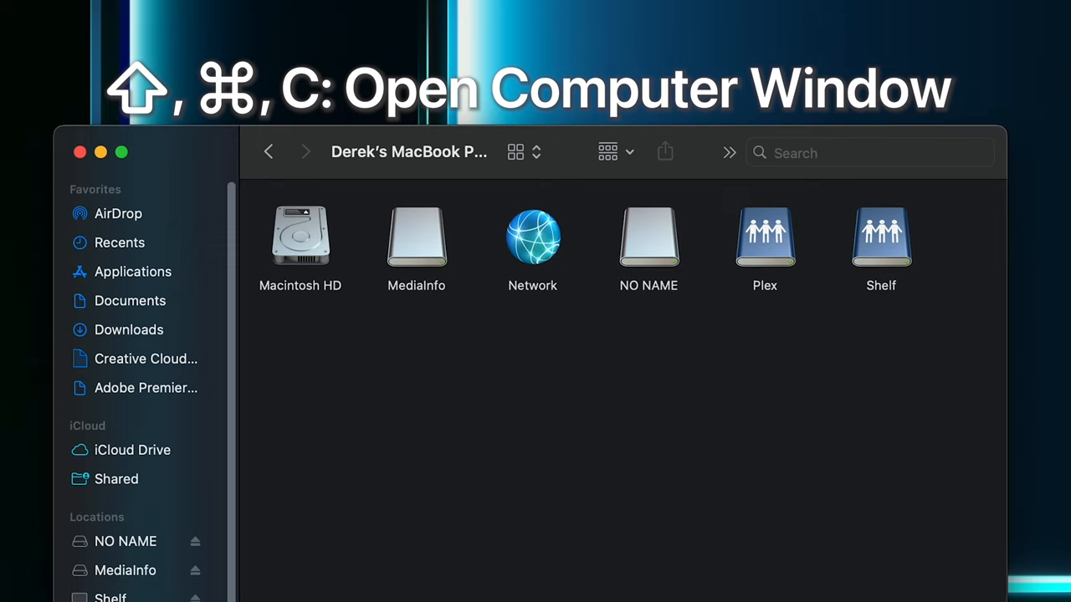
{"action": "left_click", "coordinate": [284, 251]}
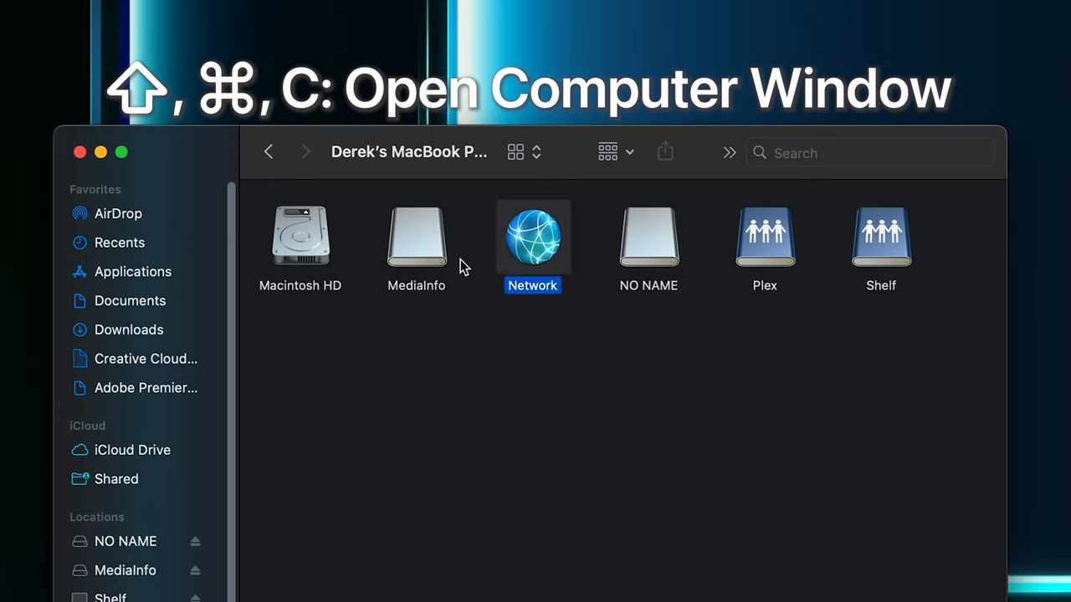
{"action": "left_click", "coordinate": [649, 251]}
{"action": "left_click", "coordinate": [881, 251]}
{"action": "left_click", "coordinate": [809, 401]}
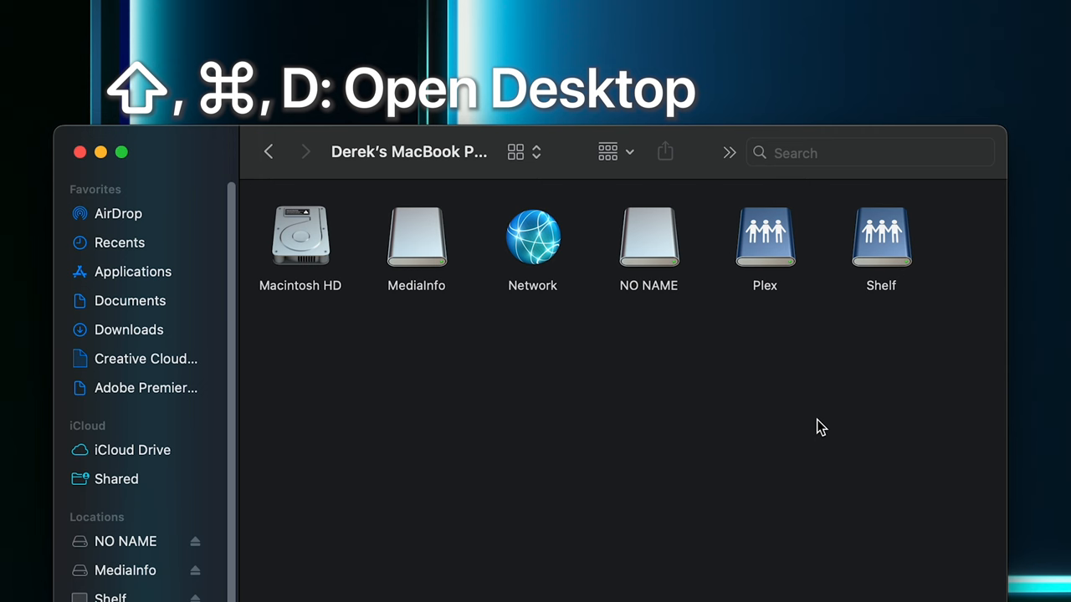
- Jump to the Desktop with ⇧⌘D, then to Utilities with ⇧⌘U and select Activity Monitor.app
{"action": "key", "text": "shift+super+d"}
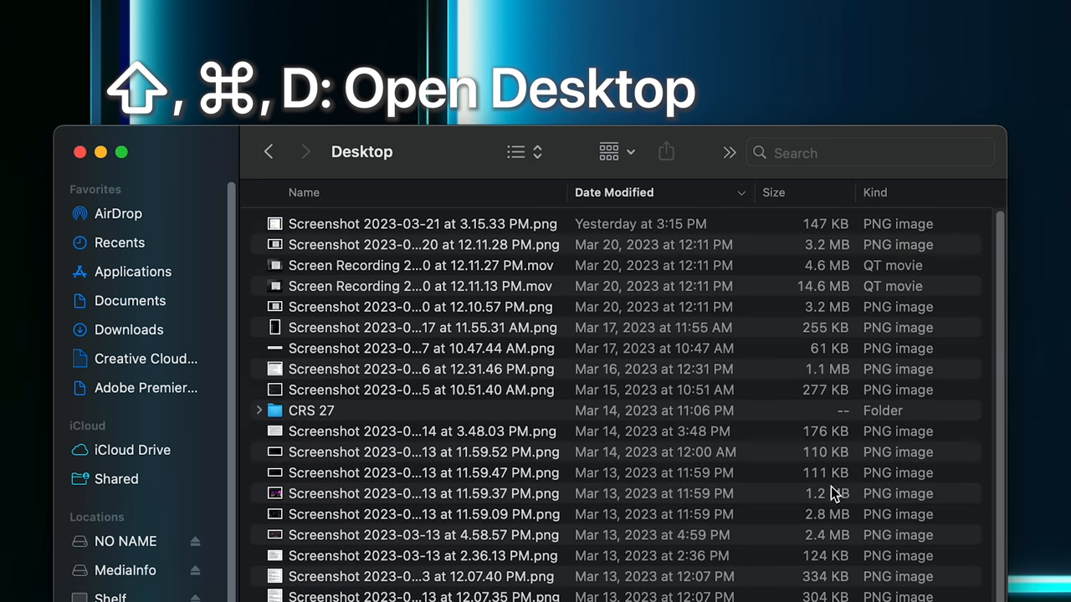
{"action": "key", "text": "shift+super+u"}
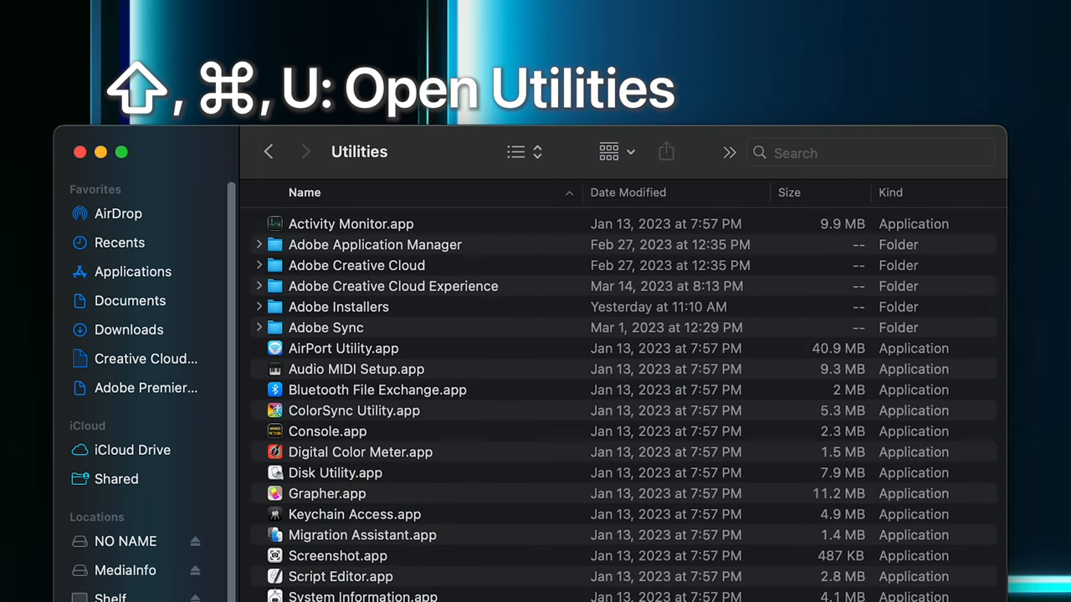
{"action": "left_click", "coordinate": [420, 225]}
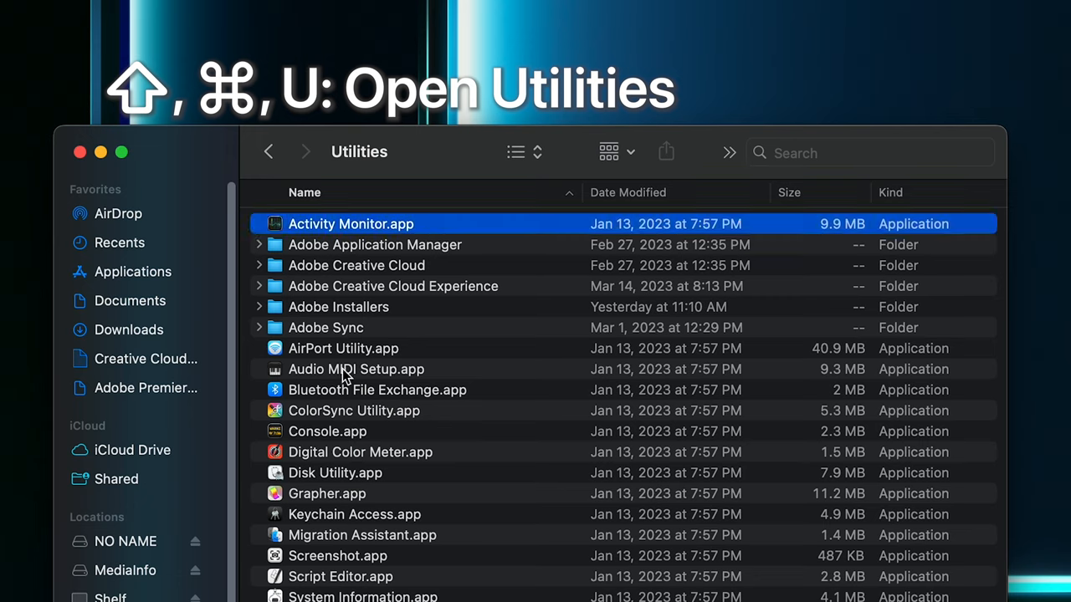